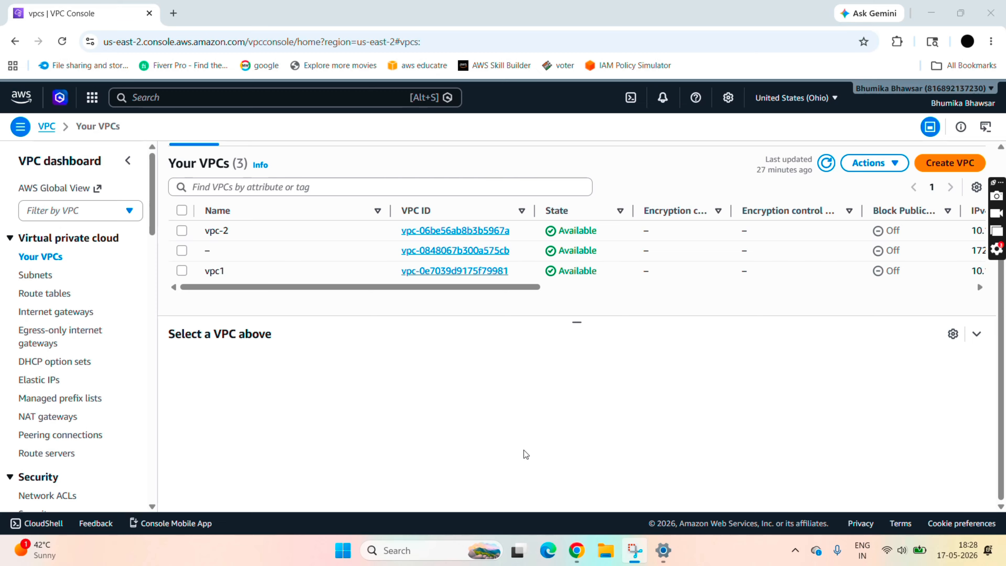
- Check the available regions and review the existing VPCs vpc1 and vpc-2
click(832, 102)
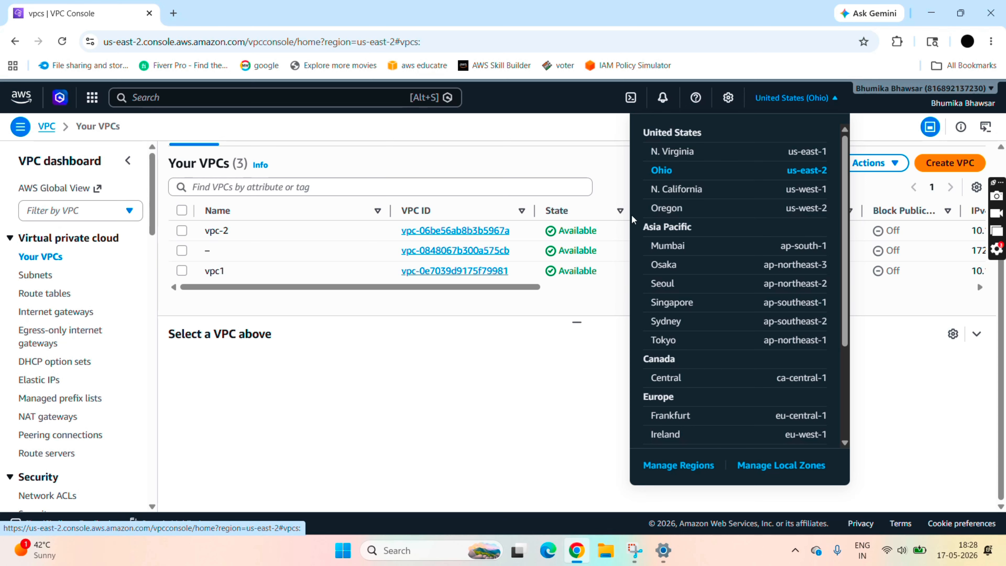
click(609, 254)
click(182, 271)
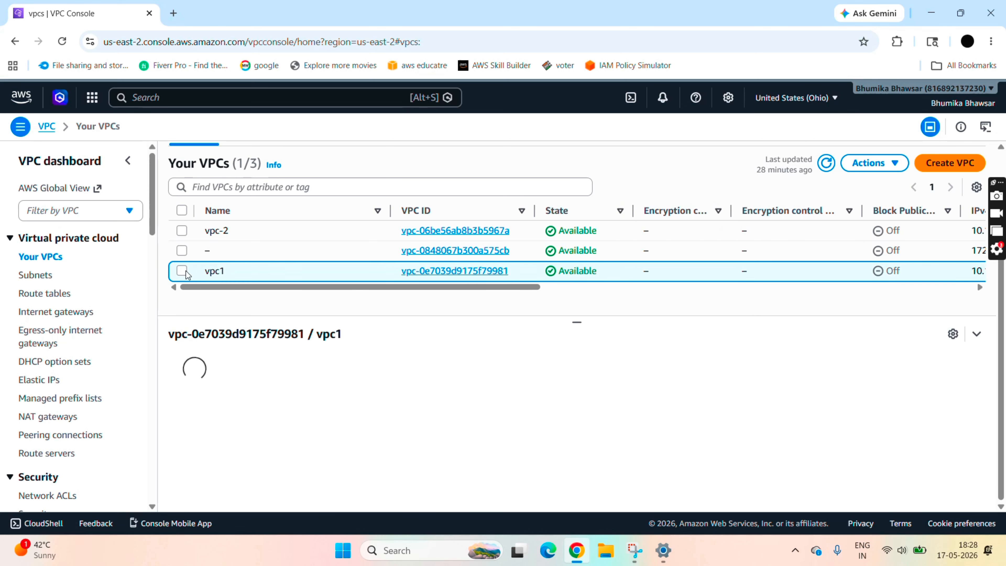
click(182, 230)
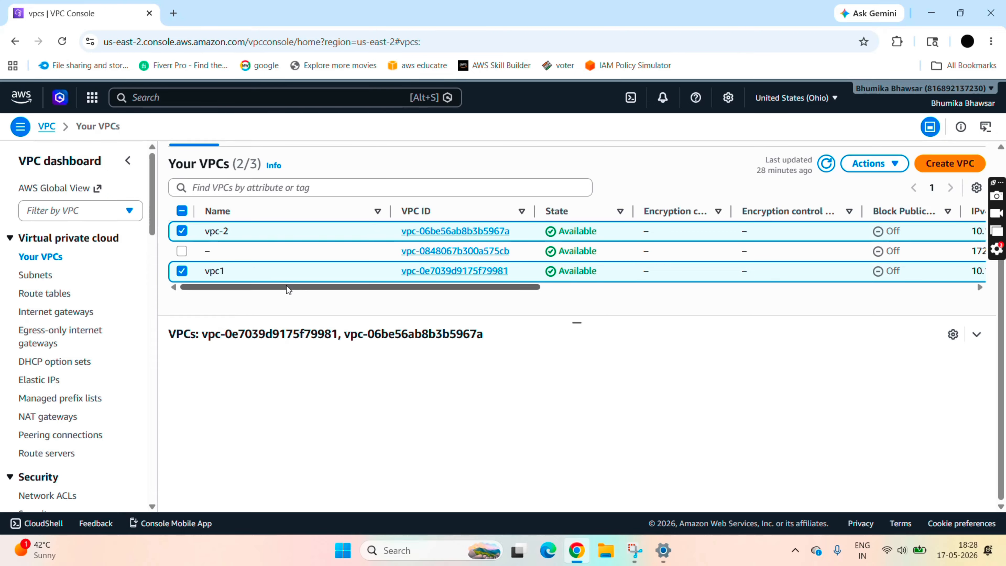
mouse_move(286, 285)
mouse_down()
mouse_move(342, 278)
mouse_move(286, 285)
mouse_up()
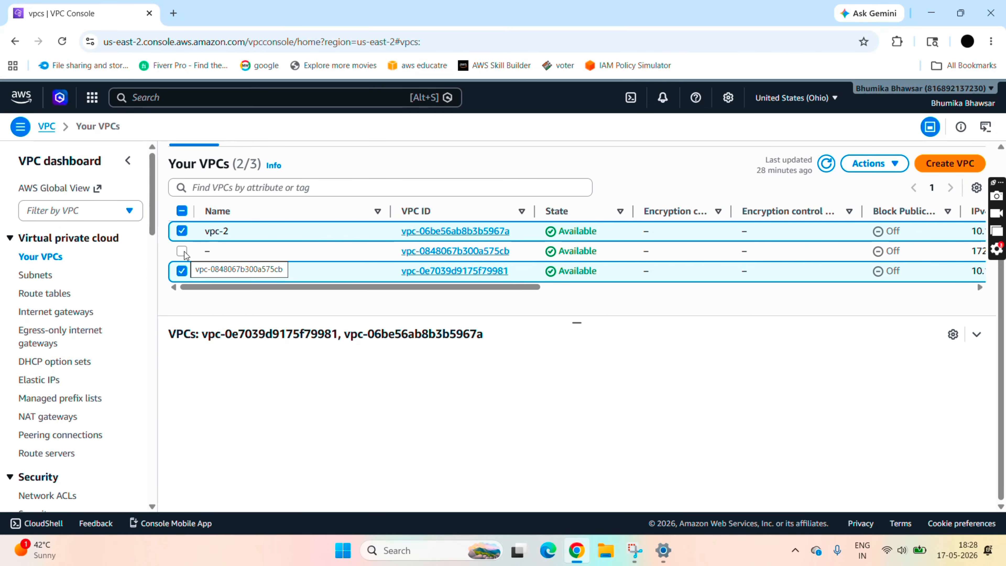
- Review the existing subnets and the public and private route tables of both VPCs
click(36, 276)
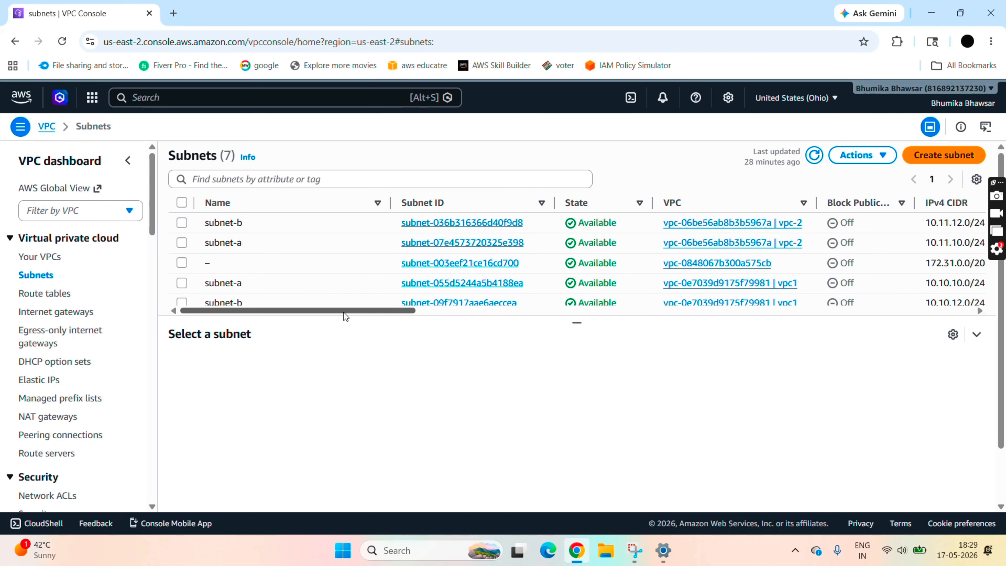
drag(344, 313, 316, 311)
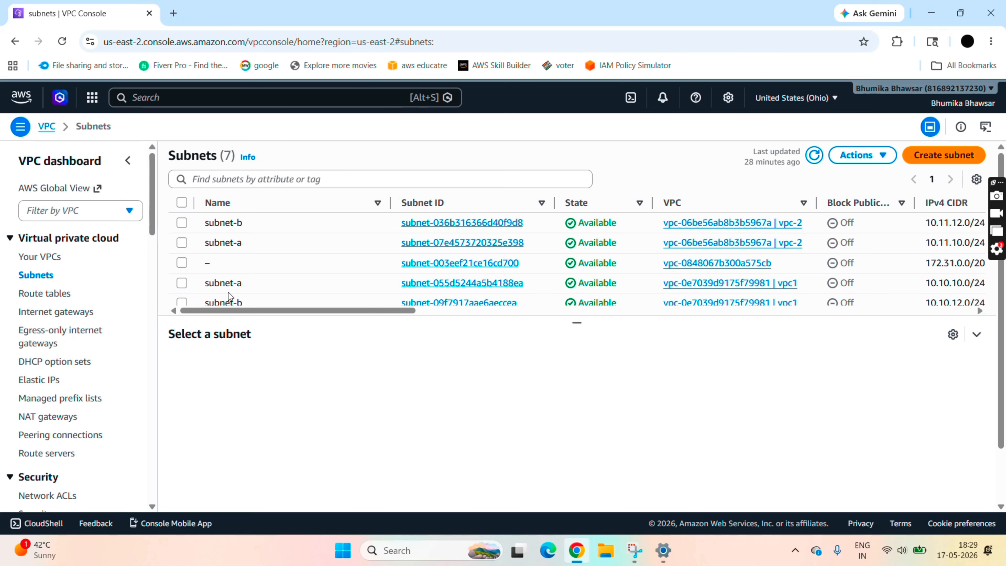
click(68, 294)
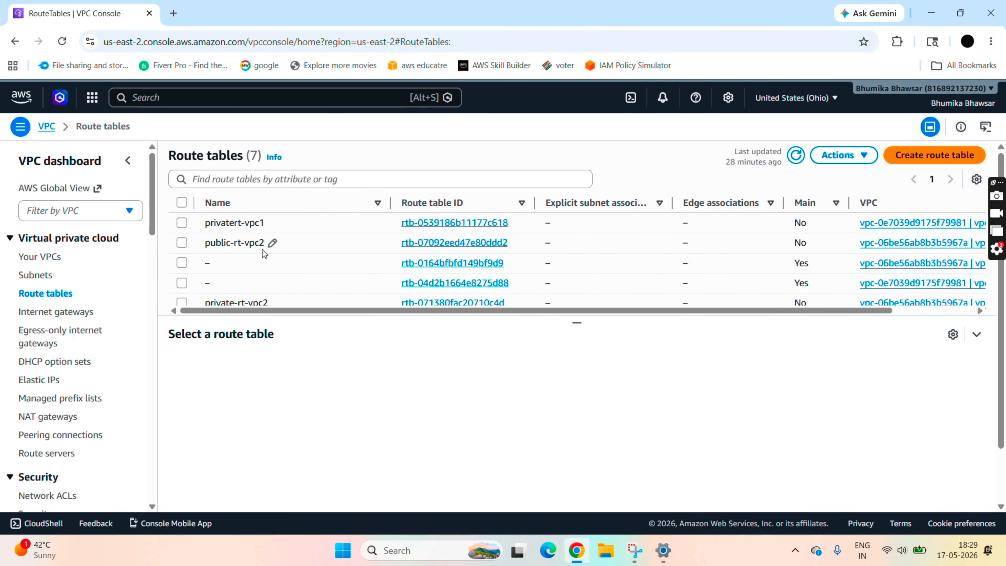
scroll(224, 246, down, 3)
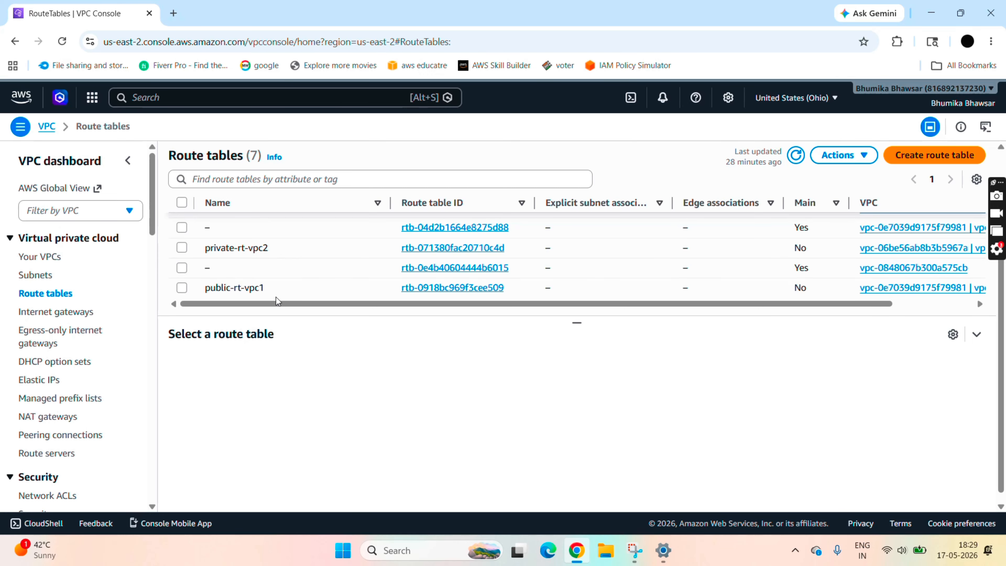
drag(277, 303, 240, 317)
- Examine the internet gateways myig and myig2, their VPC attachments and the actions offered for myig
click(27, 319)
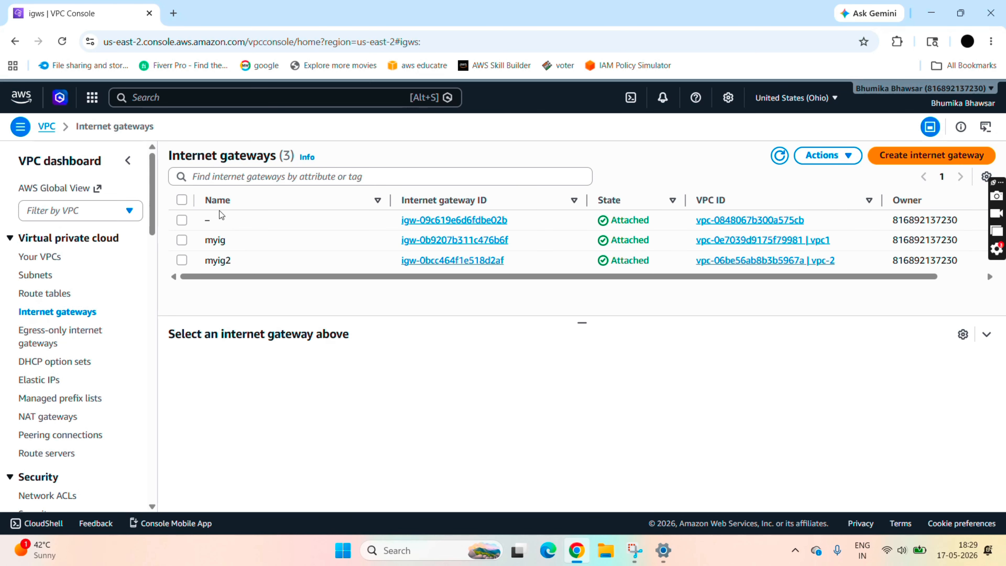
click(181, 240)
click(182, 243)
click(182, 260)
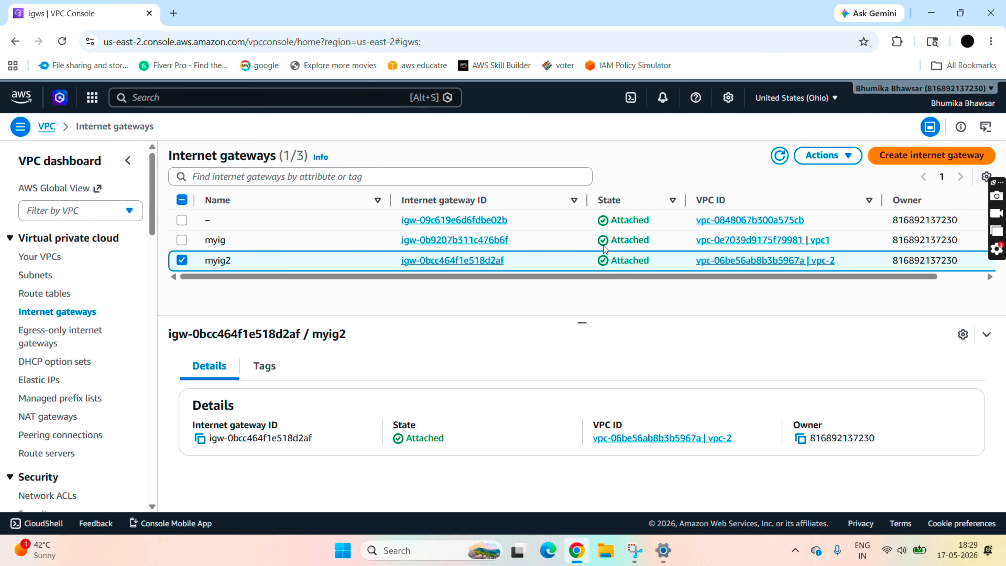
click(182, 261)
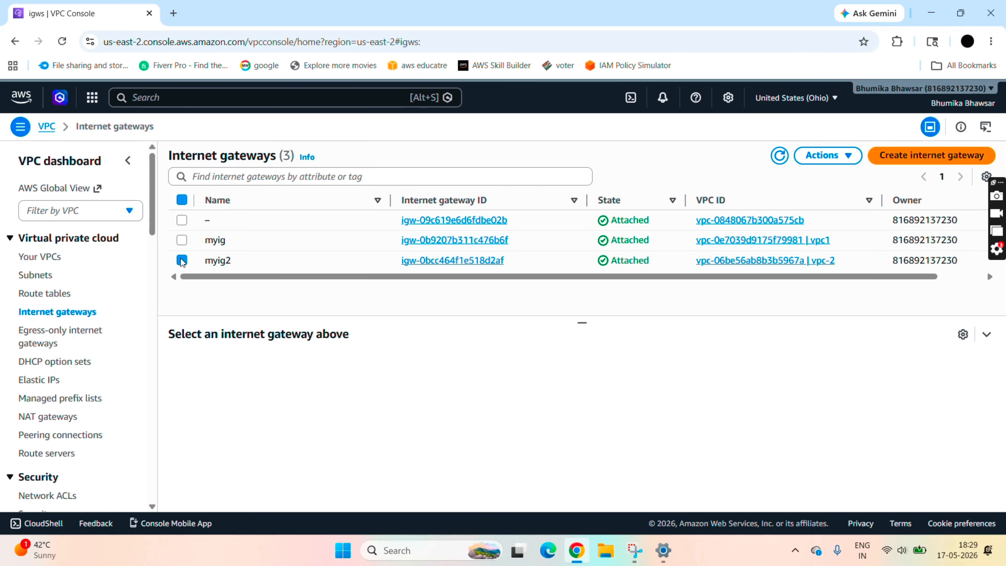
click(182, 240)
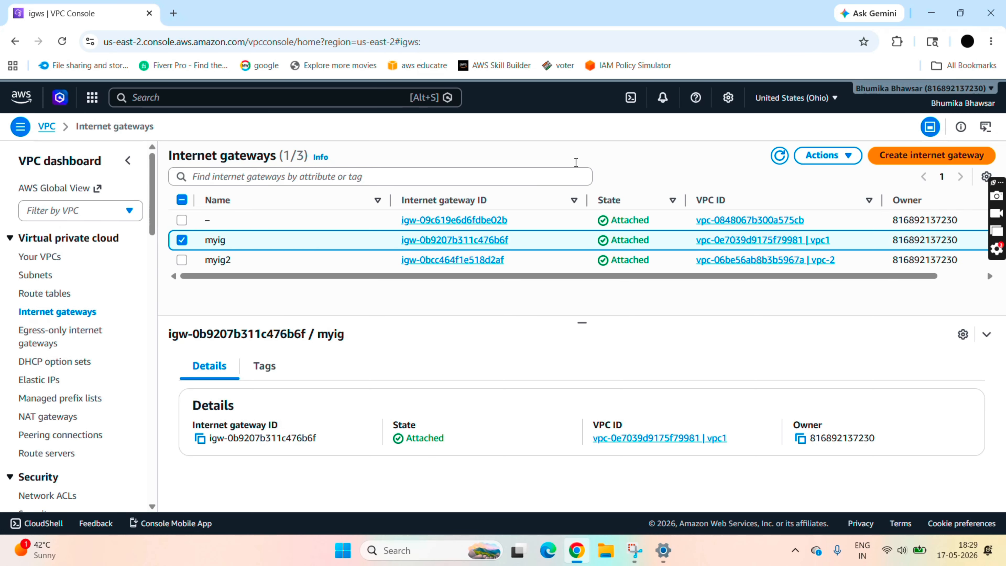
click(850, 158)
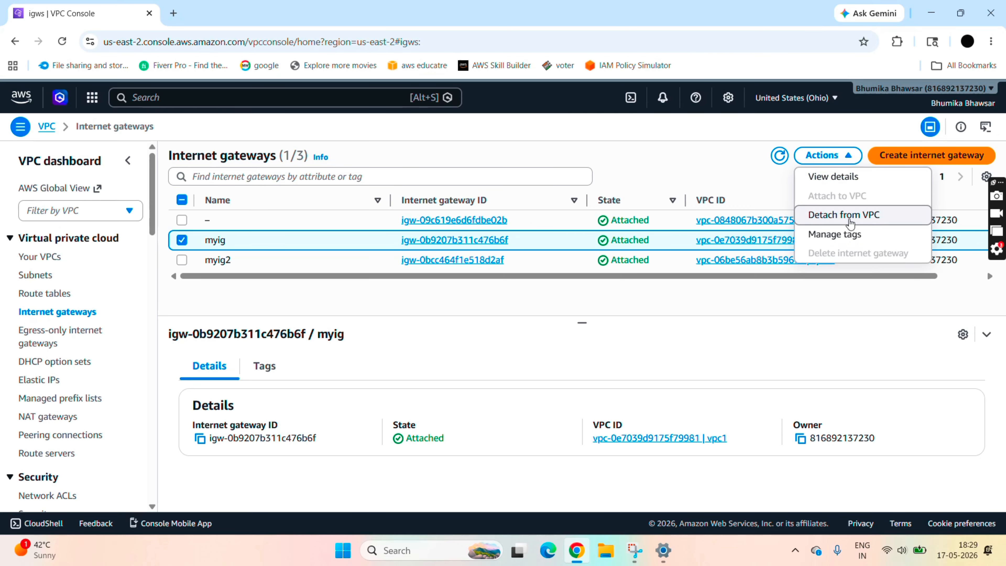
click(685, 311)
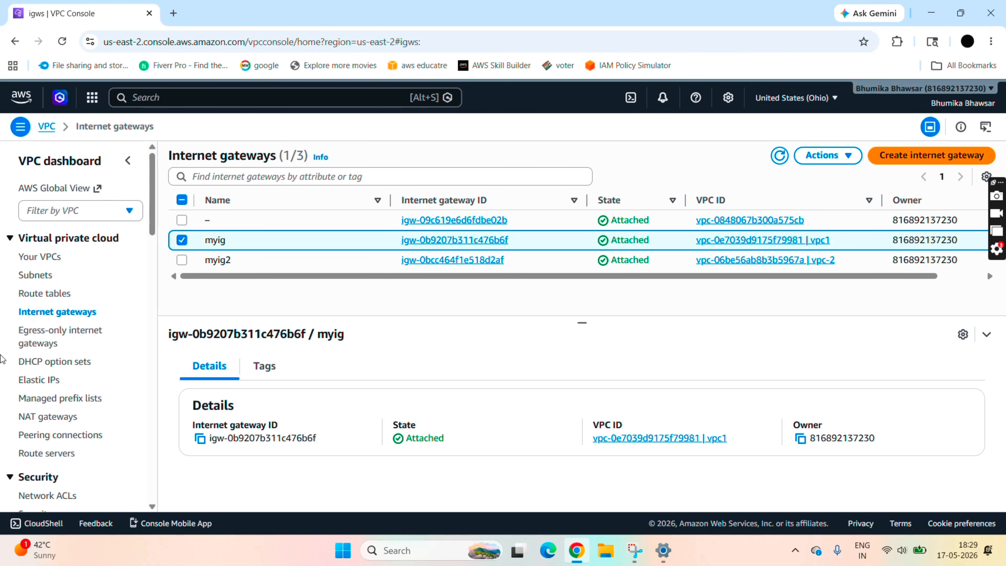
- Create a NAT gateway named nat1 in vpc1, keeping the default regional availability, public connectivity and automatic Elastic IP allocation
scroll(47, 382, down, 1)
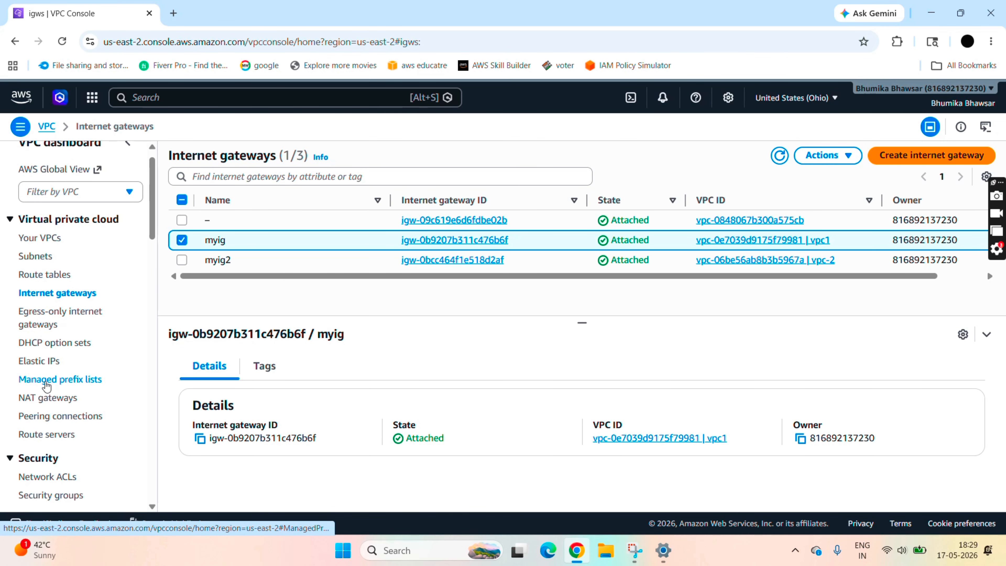
click(46, 398)
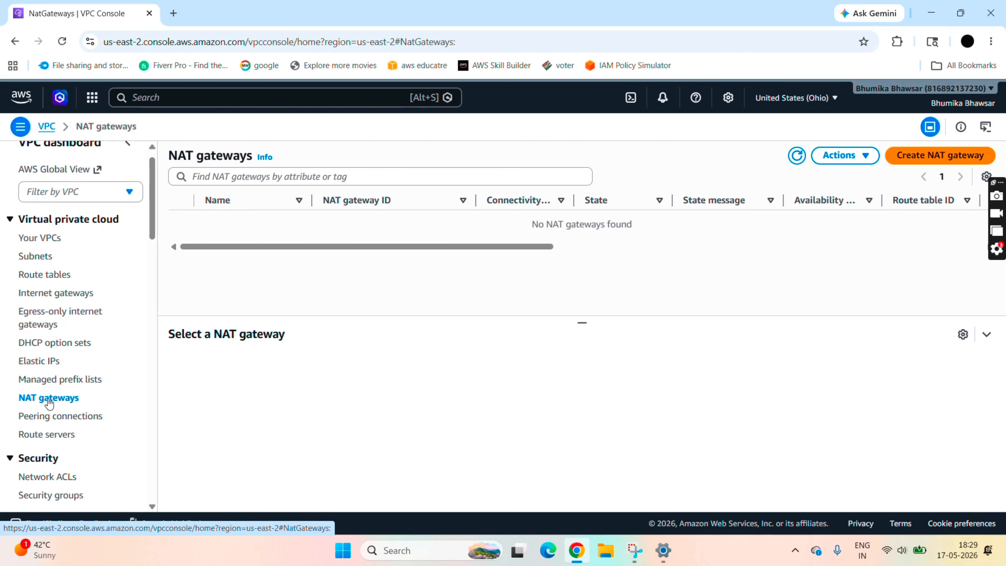
click(920, 153)
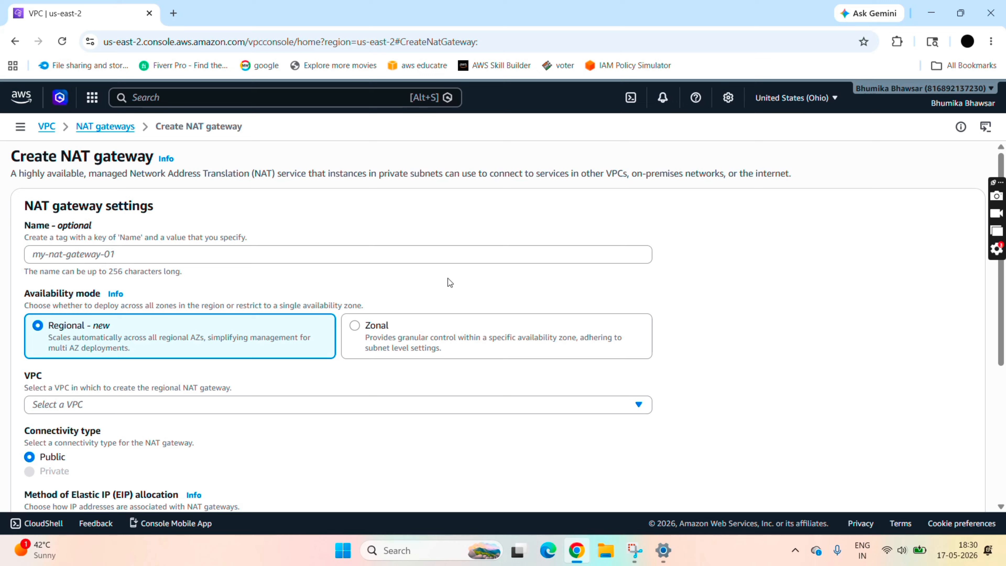
click(135, 261)
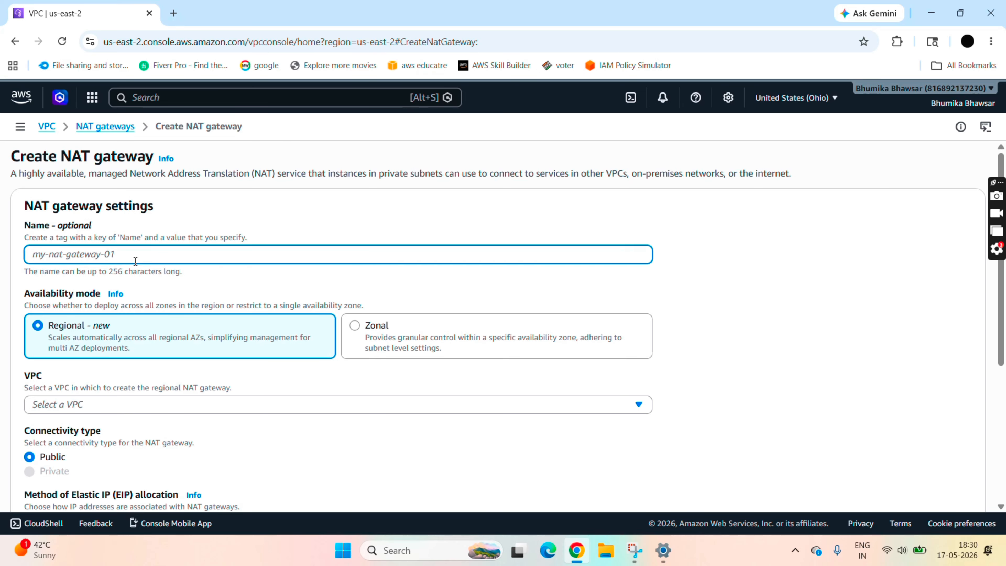
text(nat1)
scroll(121, 244, down, 4)
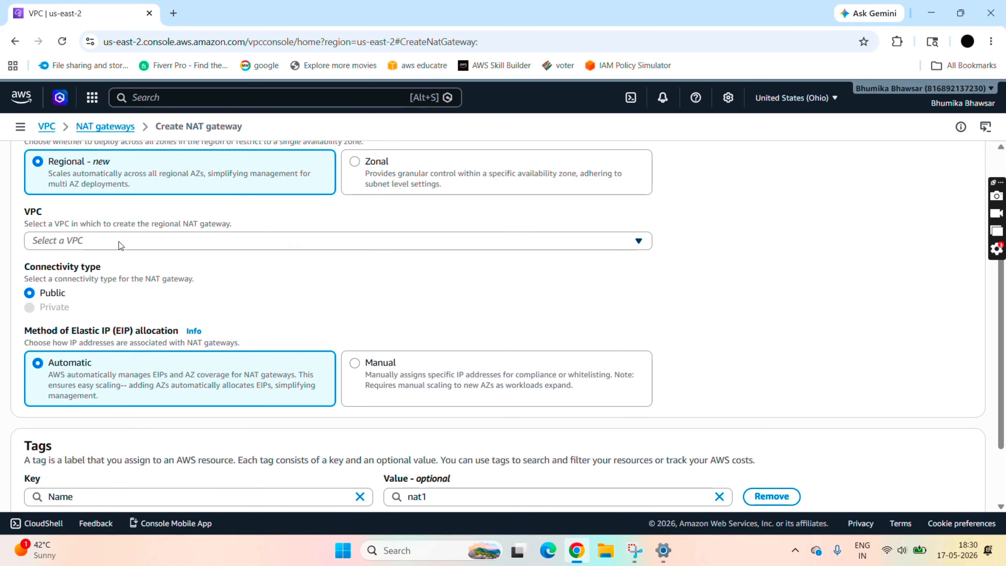
click(120, 244)
click(150, 318)
scroll(236, 345, down, 2)
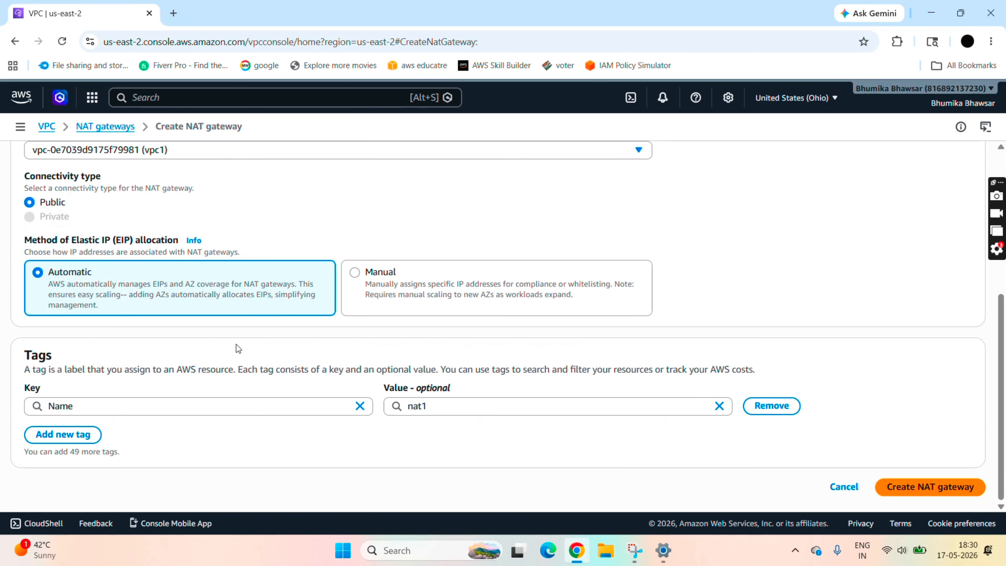
click(904, 485)
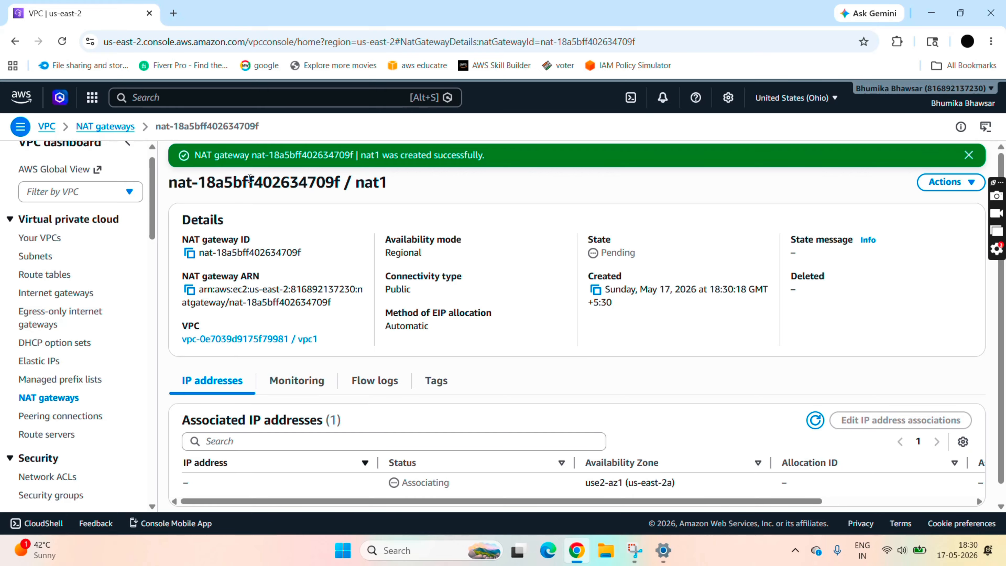
- Create a second NAT gateway named nat2 in vpc-2 with the same default settings
click(48, 398)
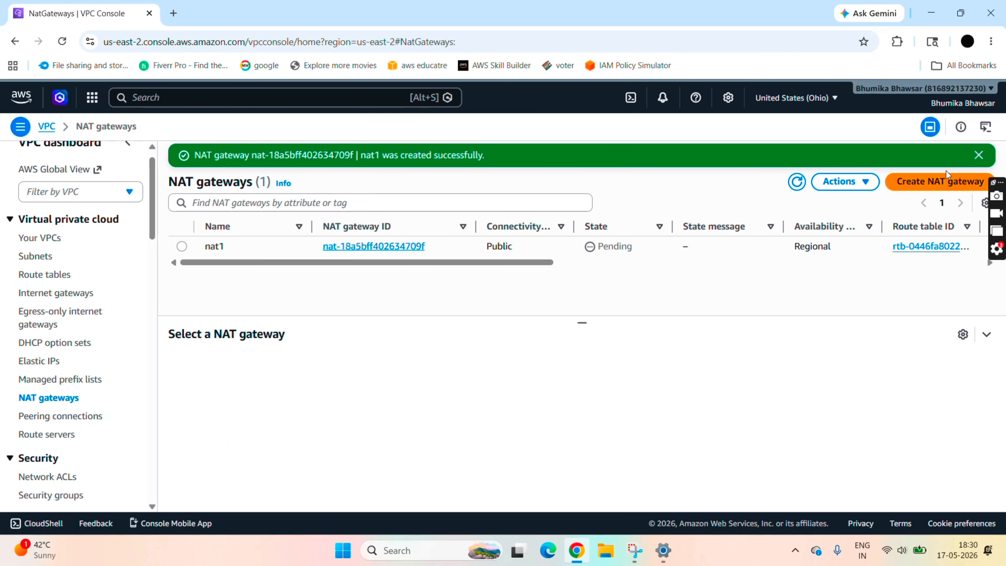
click(939, 181)
click(52, 258)
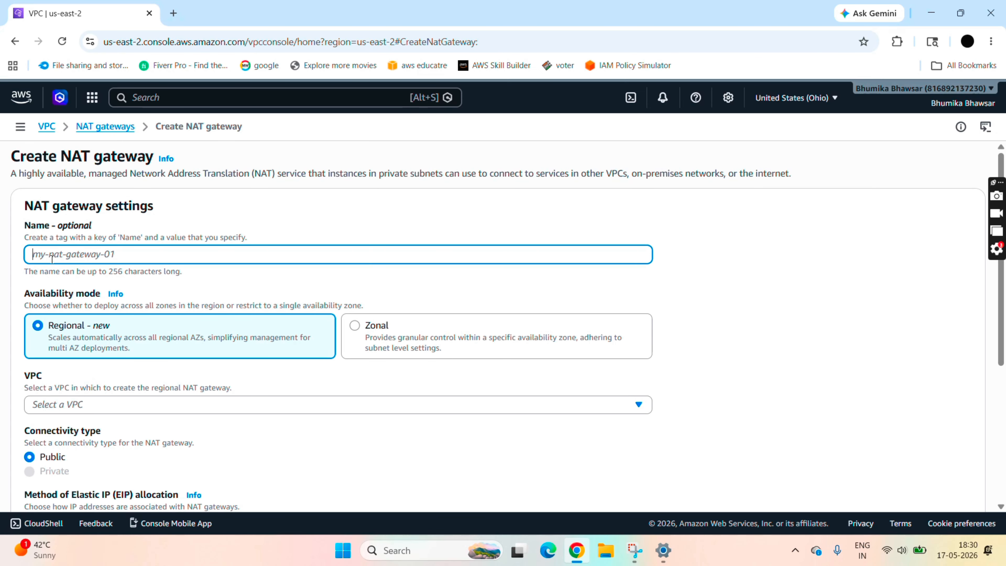
text(nat2)
scroll(85, 339, down, 3)
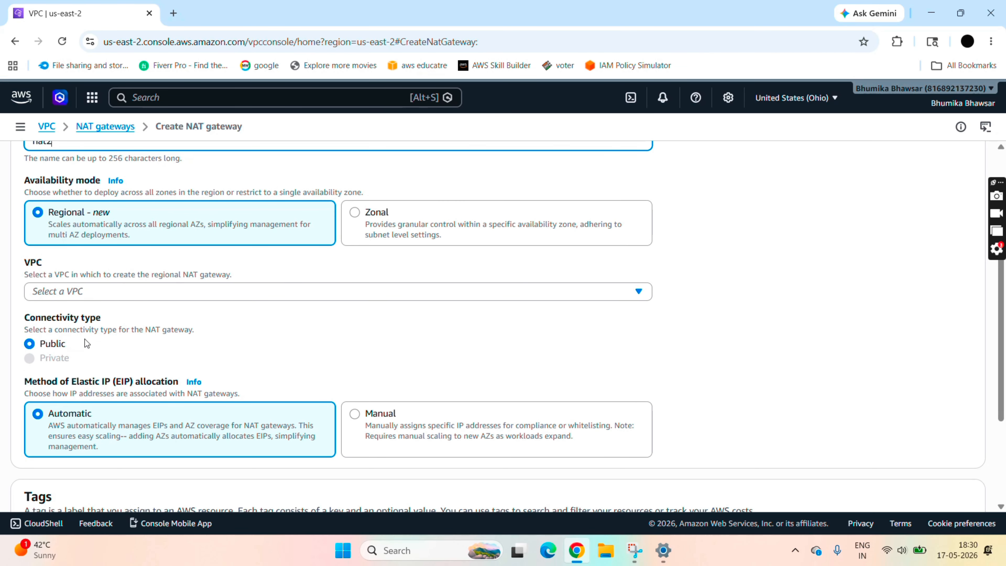
click(48, 292)
click(94, 336)
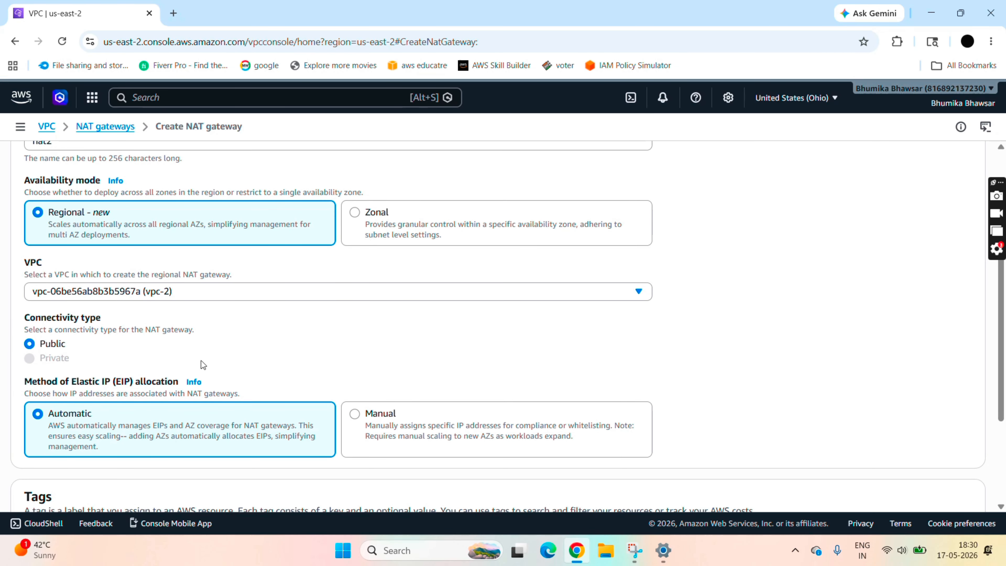
scroll(201, 360, down, 3)
click(904, 485)
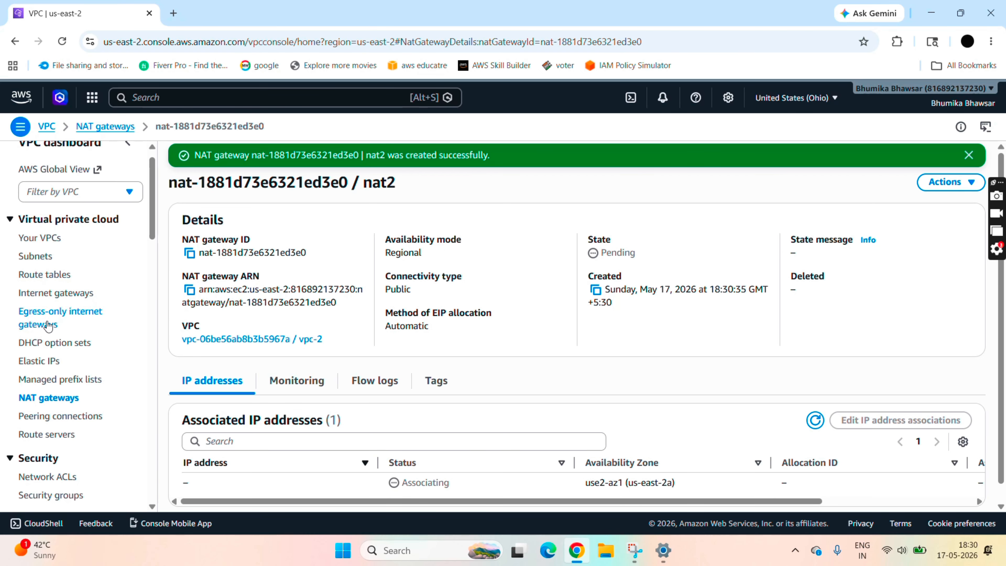
- Add a route for 0.0.0.0/0 to the privatert-vpc1 route table, targeting the nat1 NAT gateway, and save the changes
click(43, 278)
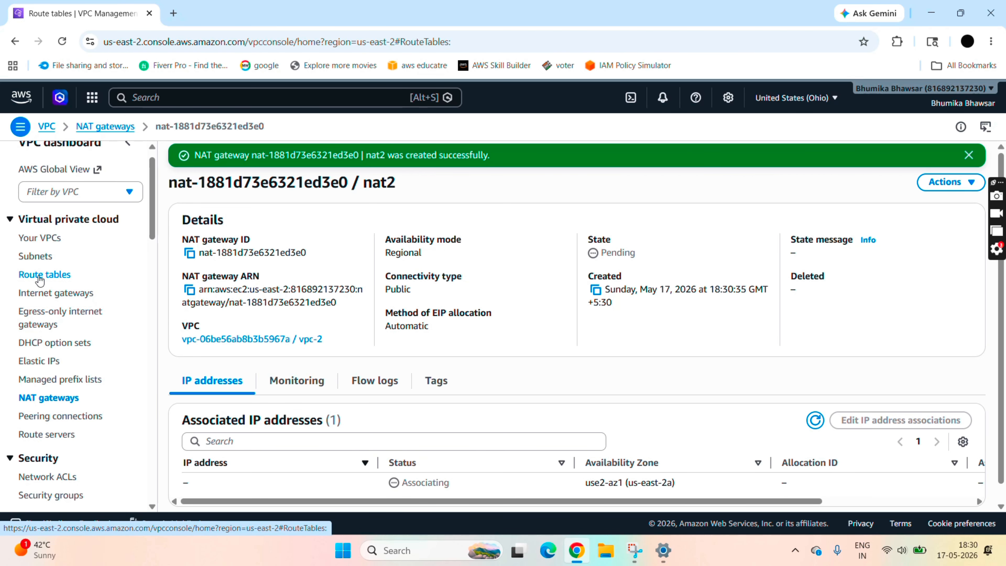
click(421, 224)
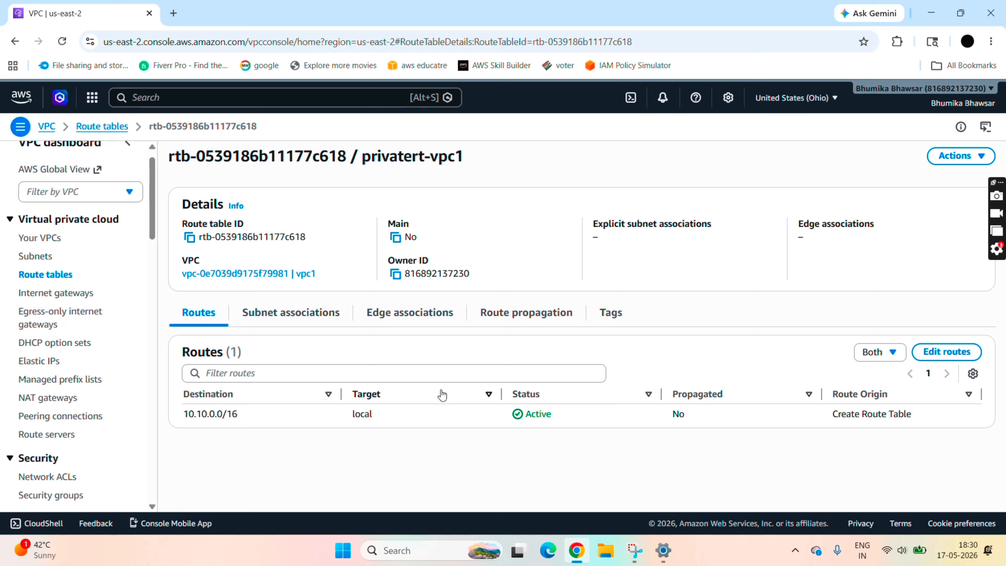
click(947, 352)
click(68, 281)
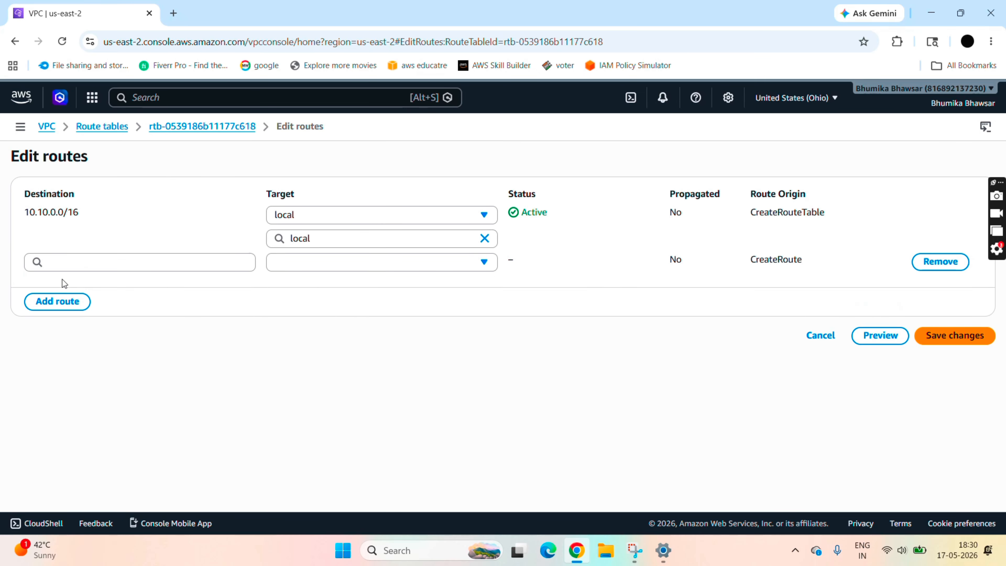
click(157, 267)
click(163, 282)
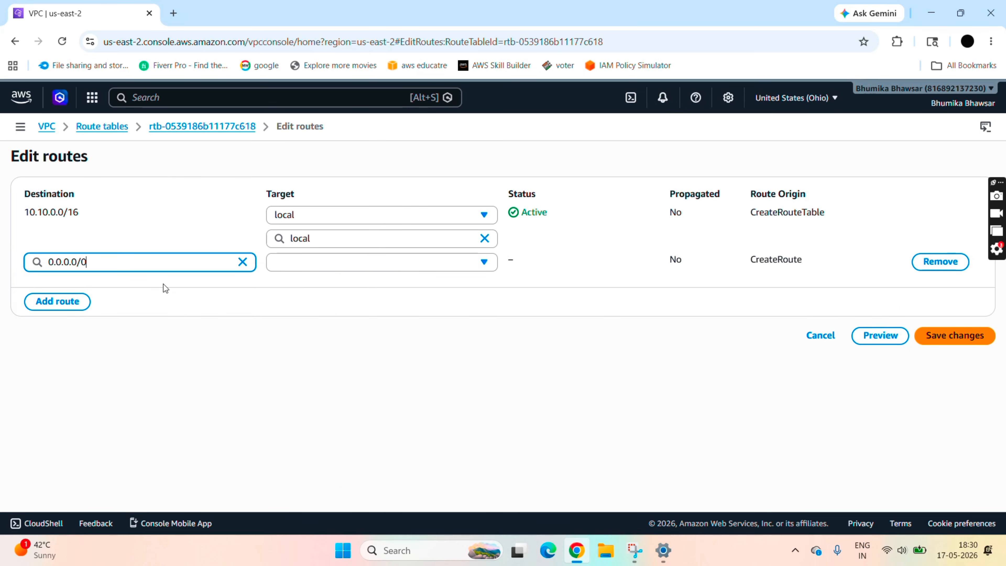
click(331, 266)
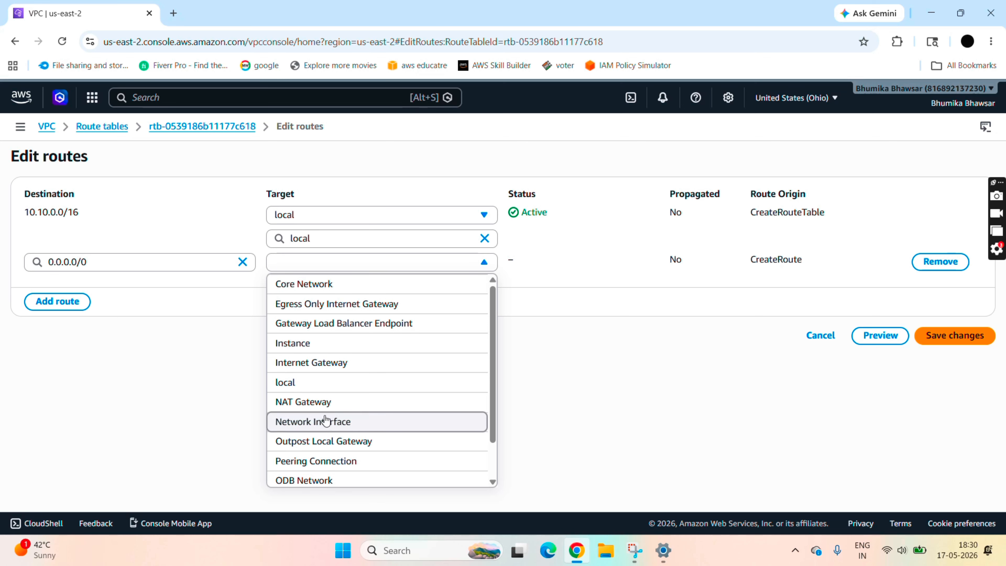
click(303, 402)
click(343, 286)
text(nat-)
click(353, 328)
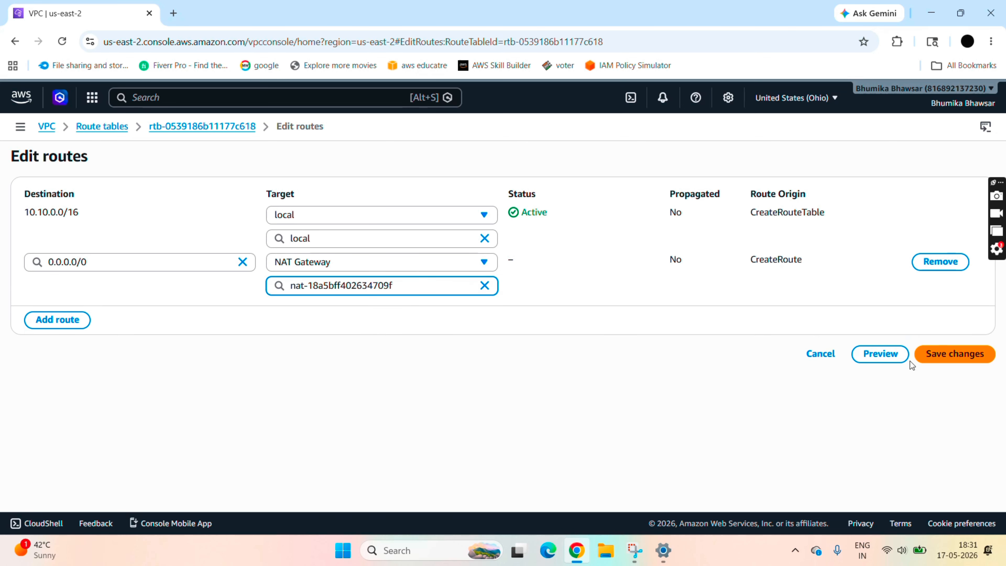
click(941, 358)
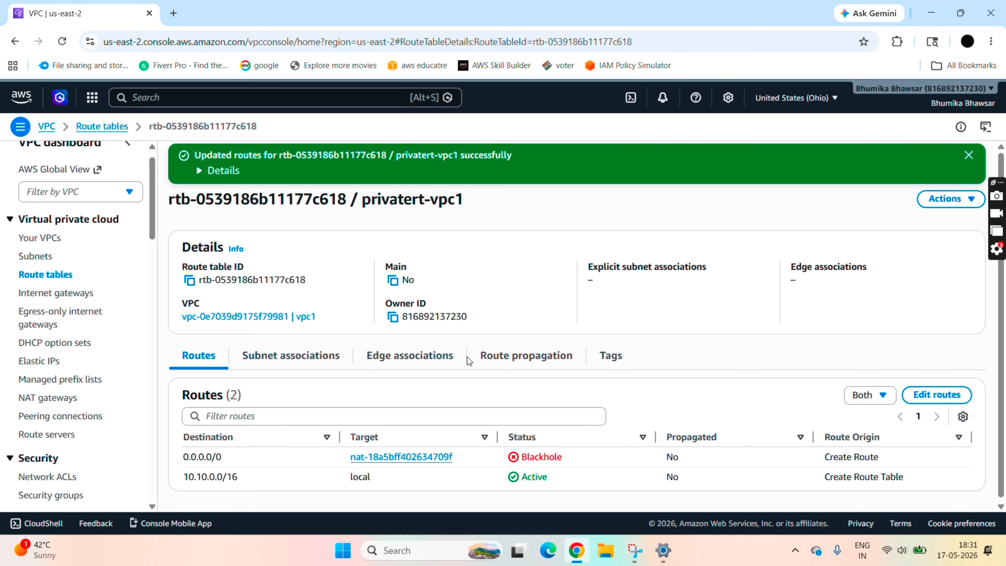
- Review the routes of the public-rt-vpc1 route table in the route editor and leave it without making changes
click(46, 280)
click(182, 265)
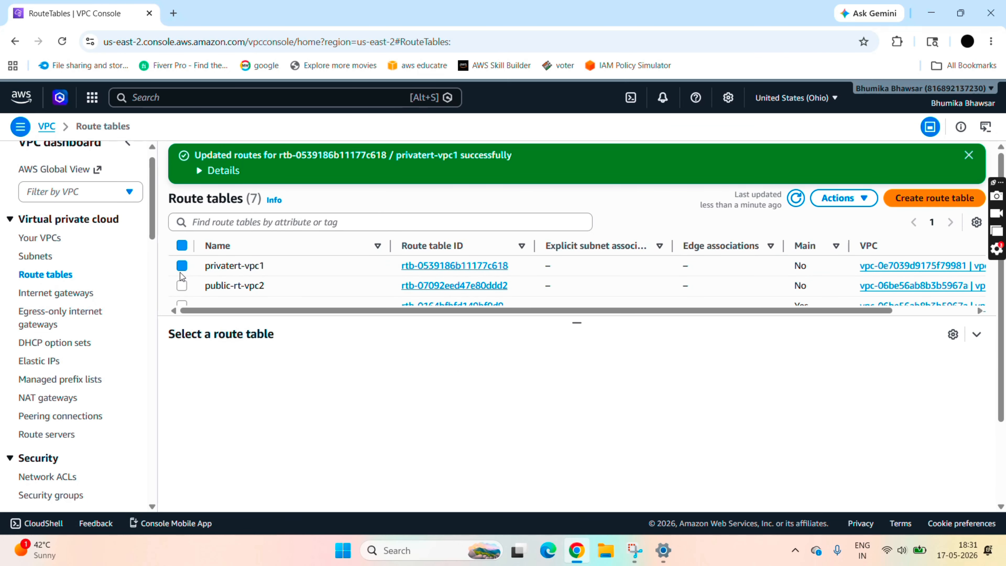
click(182, 285)
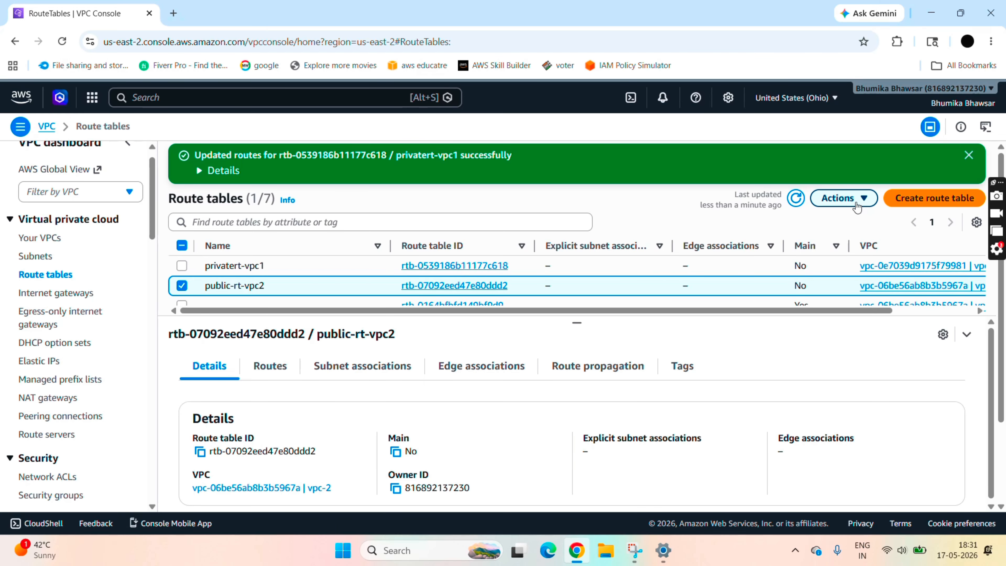
click(182, 285)
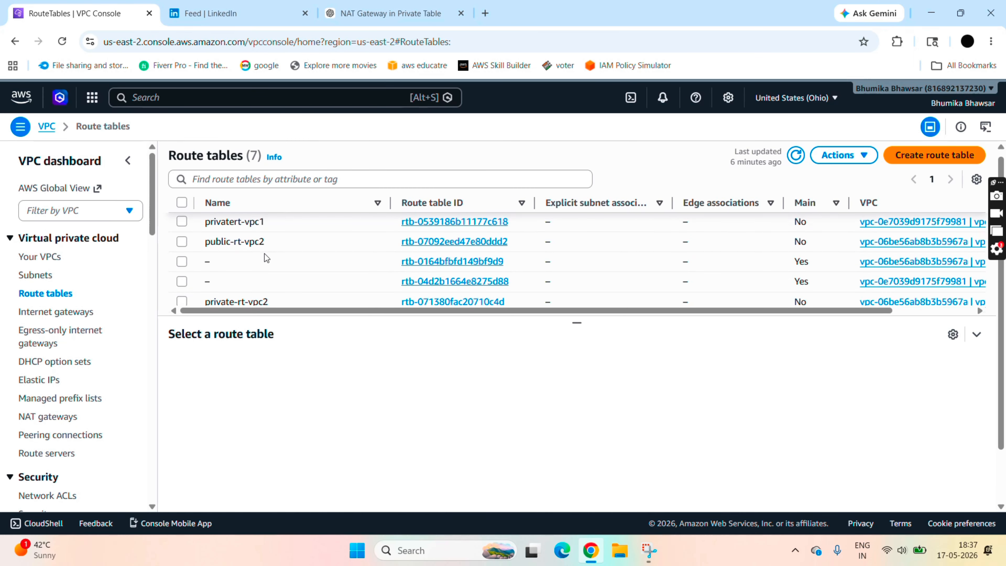
scroll(266, 258, down, 2)
click(183, 289)
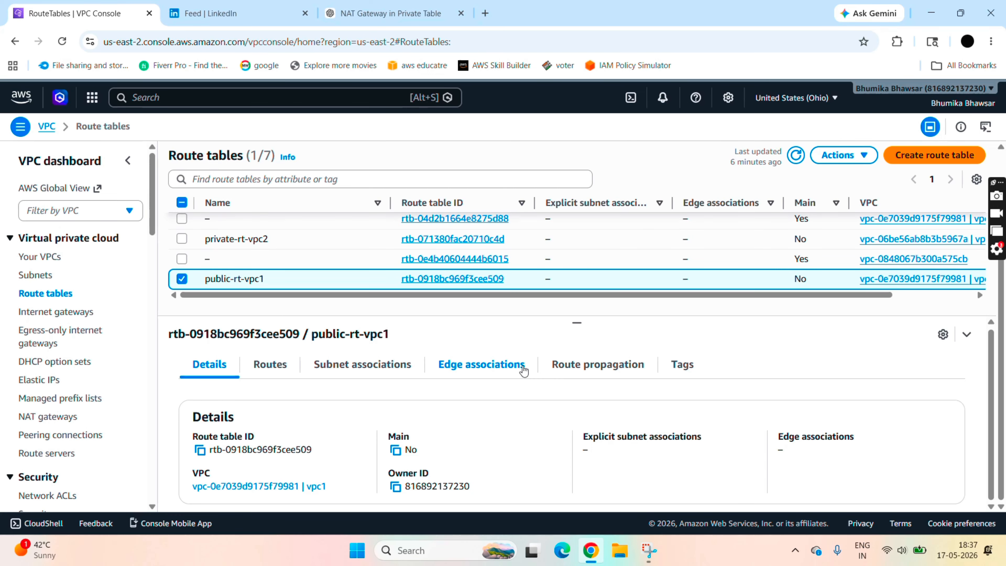
click(414, 279)
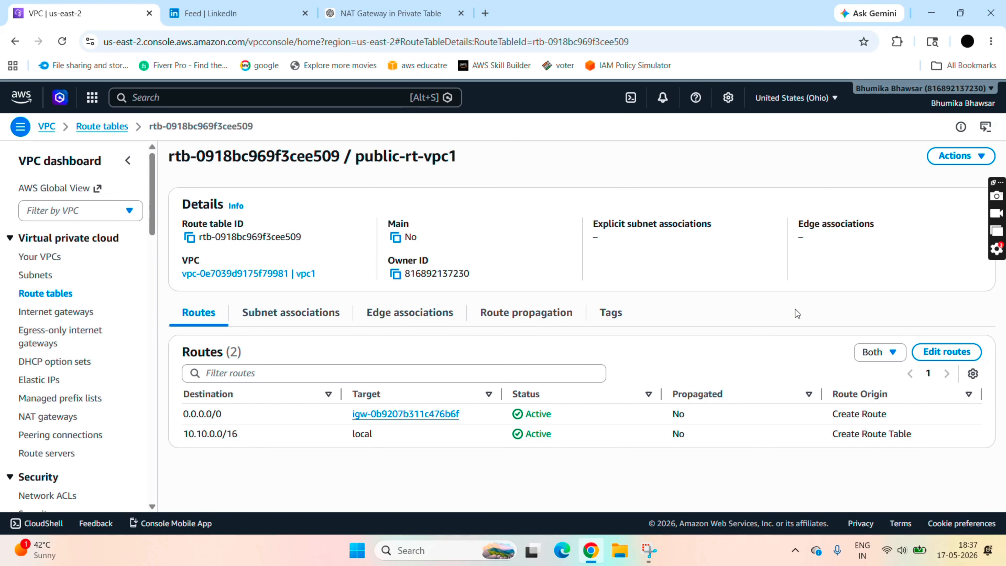
click(931, 354)
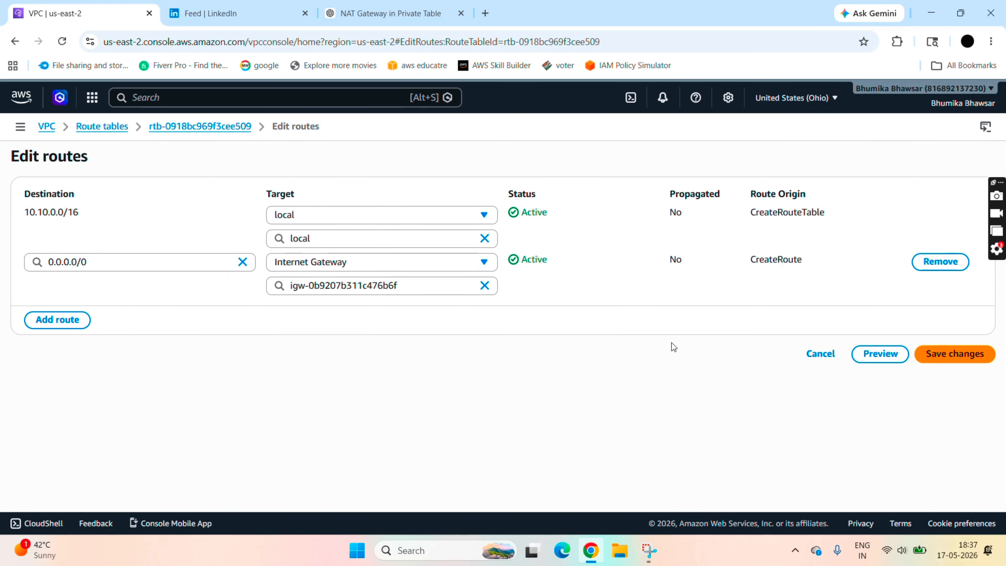
click(935, 356)
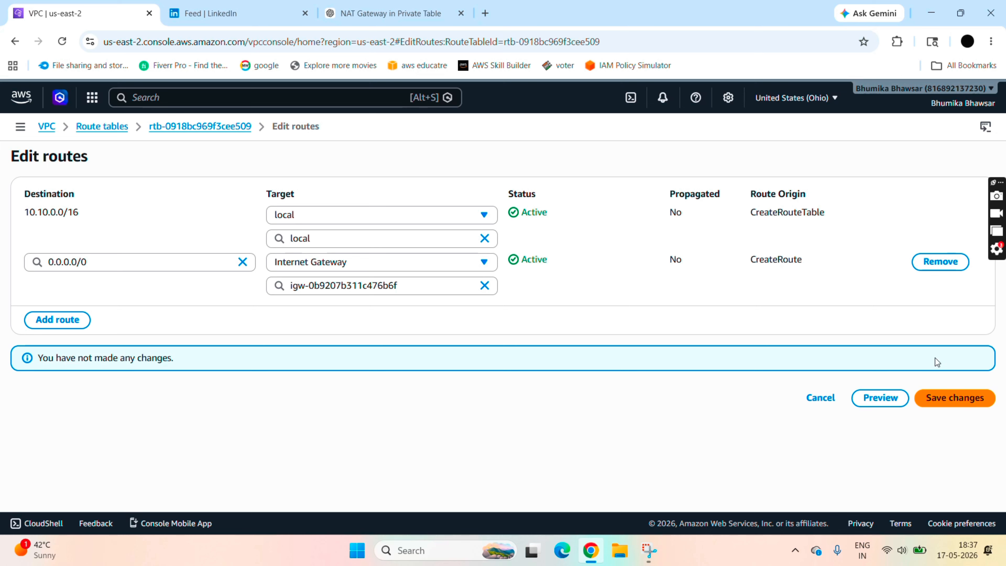
click(820, 398)
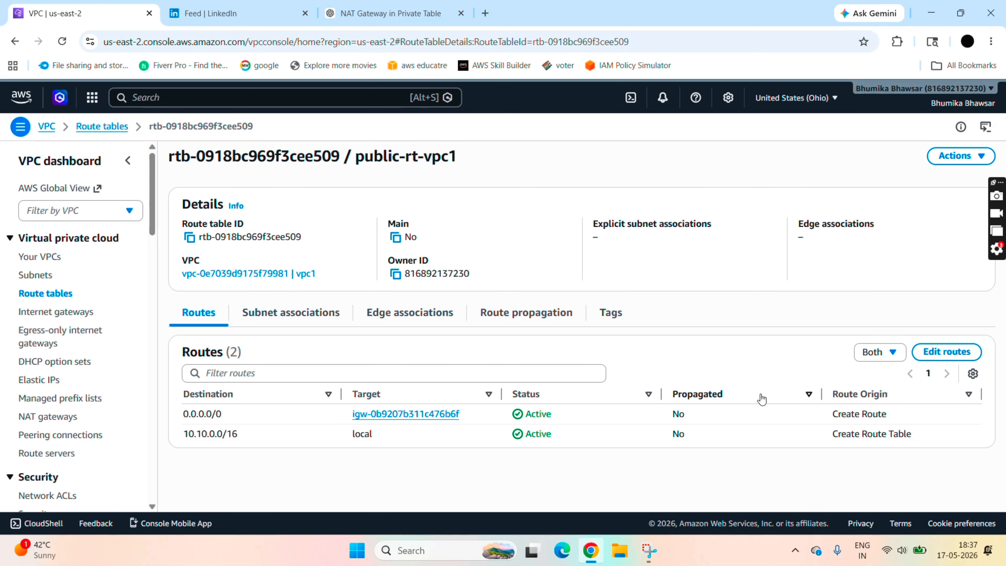
- Add a route for 0.0.0.0/0 to the public-rt-vpc2 route table, targeting the myig2 internet gateway, and save the changes
click(92, 130)
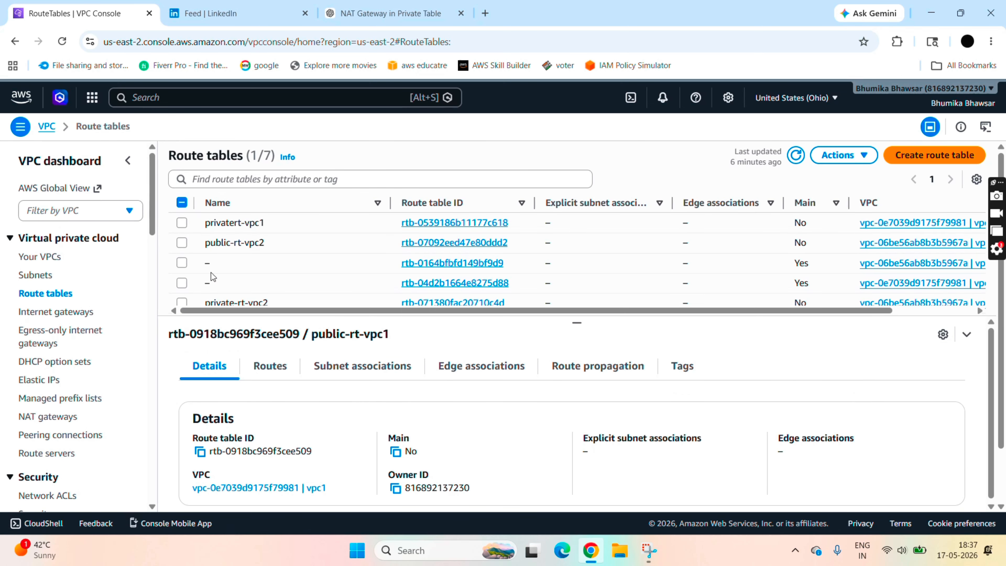
click(181, 202)
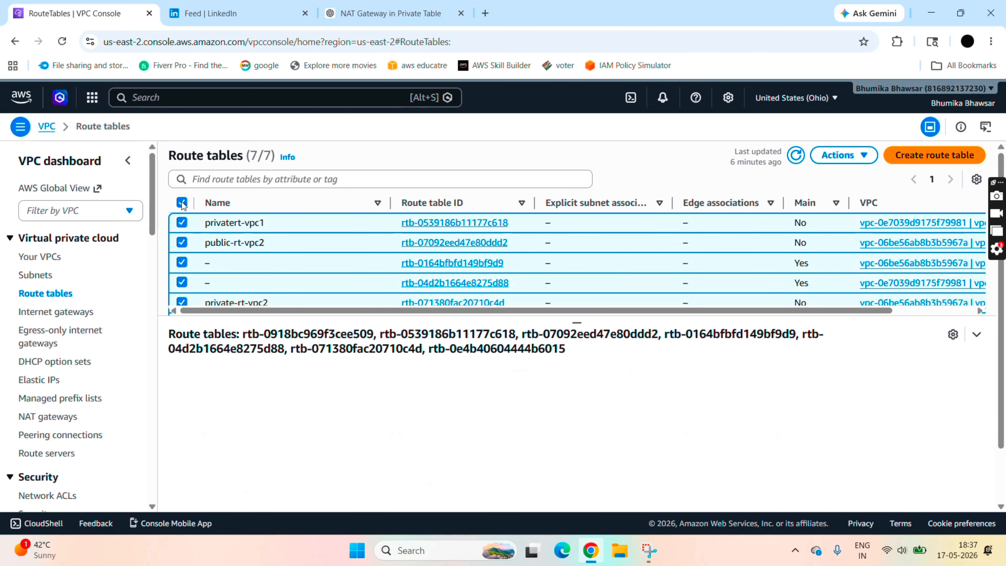
click(181, 202)
click(452, 243)
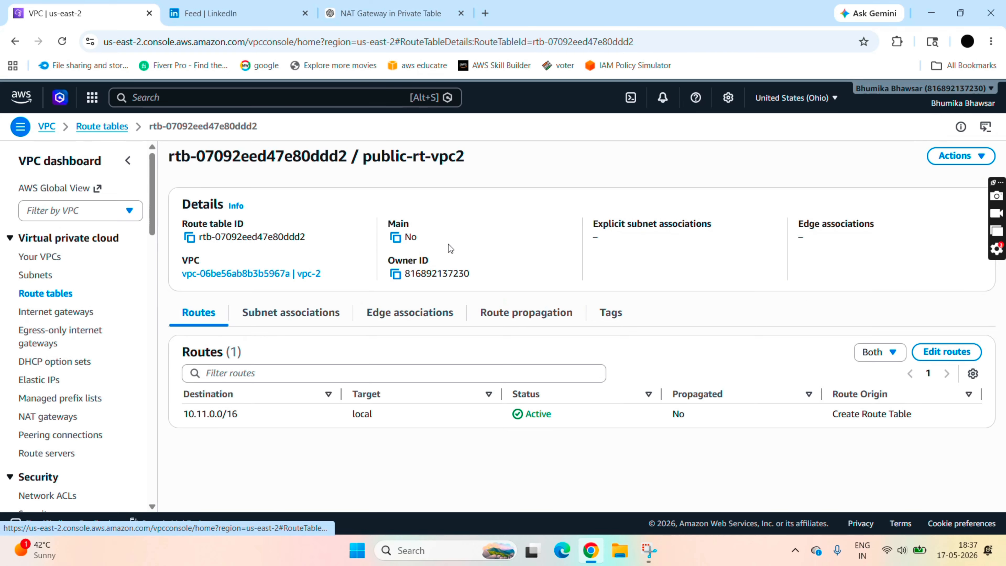
click(955, 355)
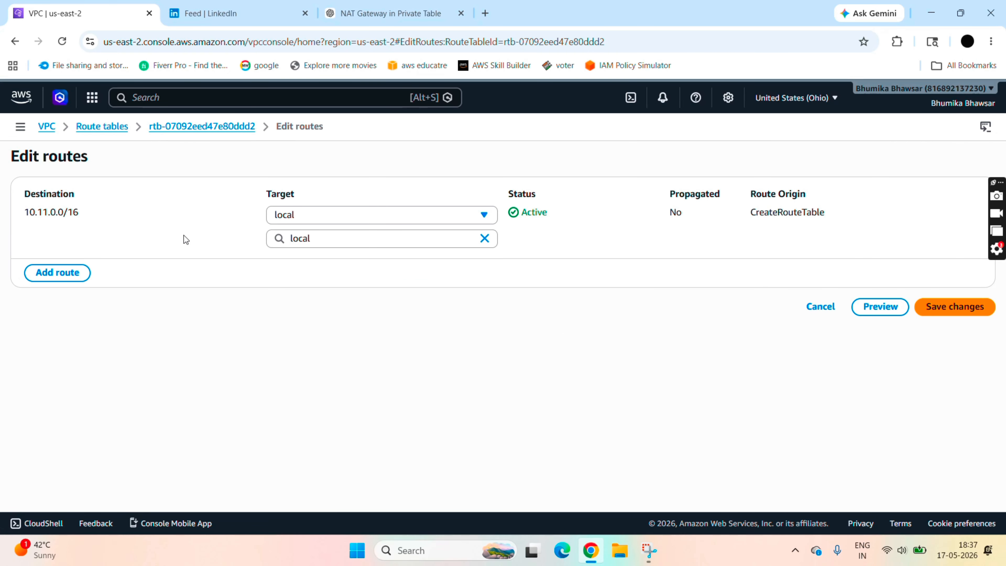
click(56, 273)
click(99, 263)
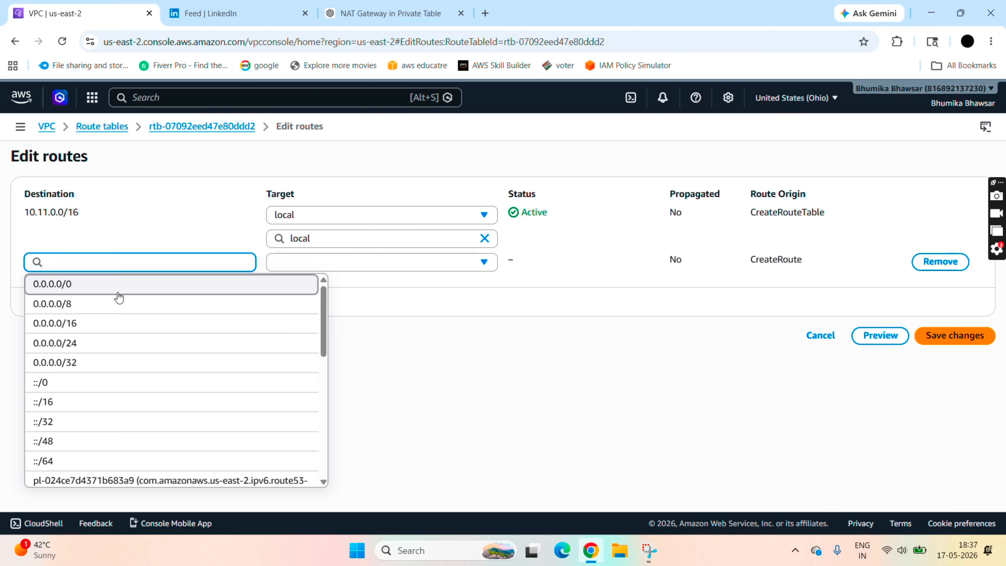
click(119, 293)
click(349, 259)
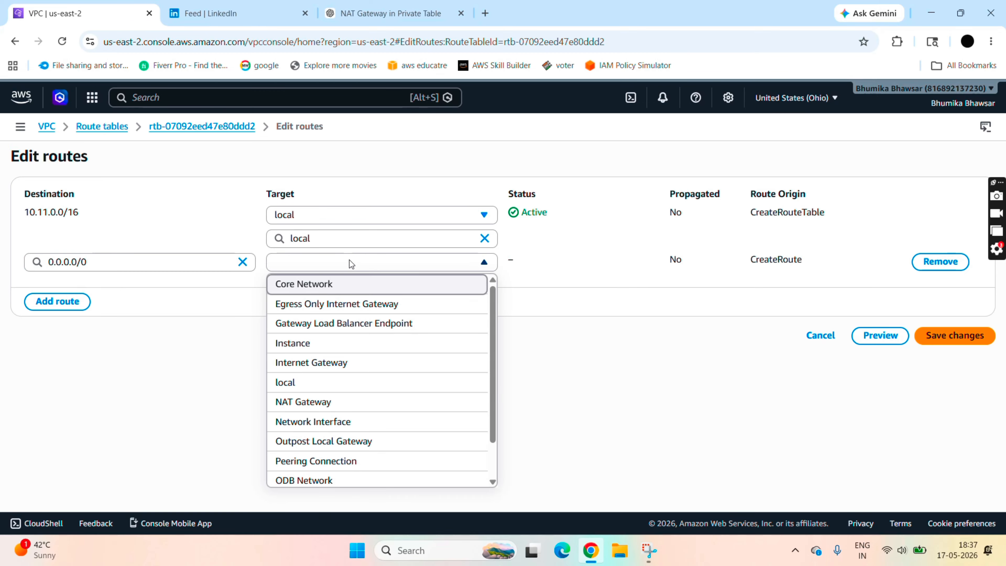
click(347, 364)
click(377, 285)
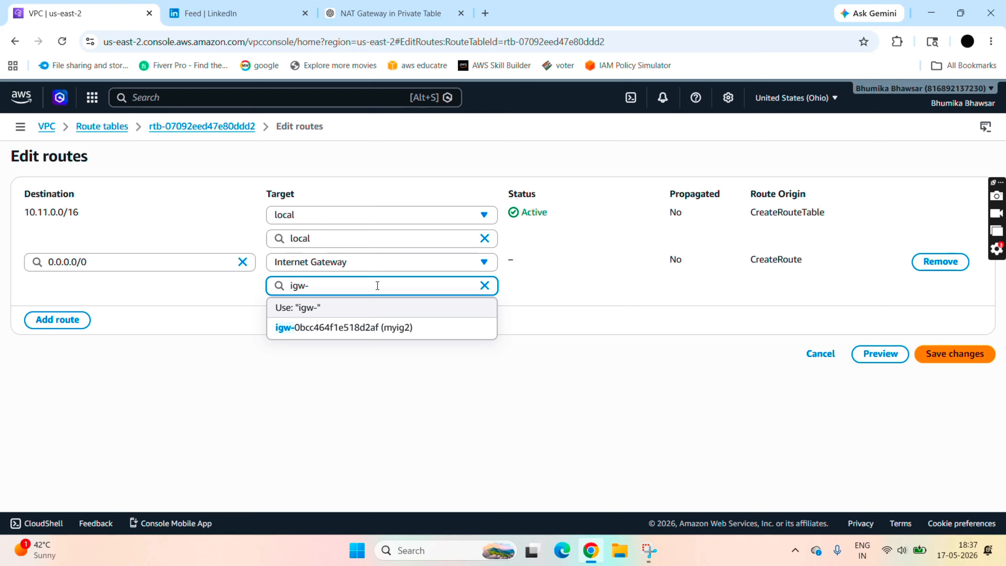
click(390, 328)
click(937, 349)
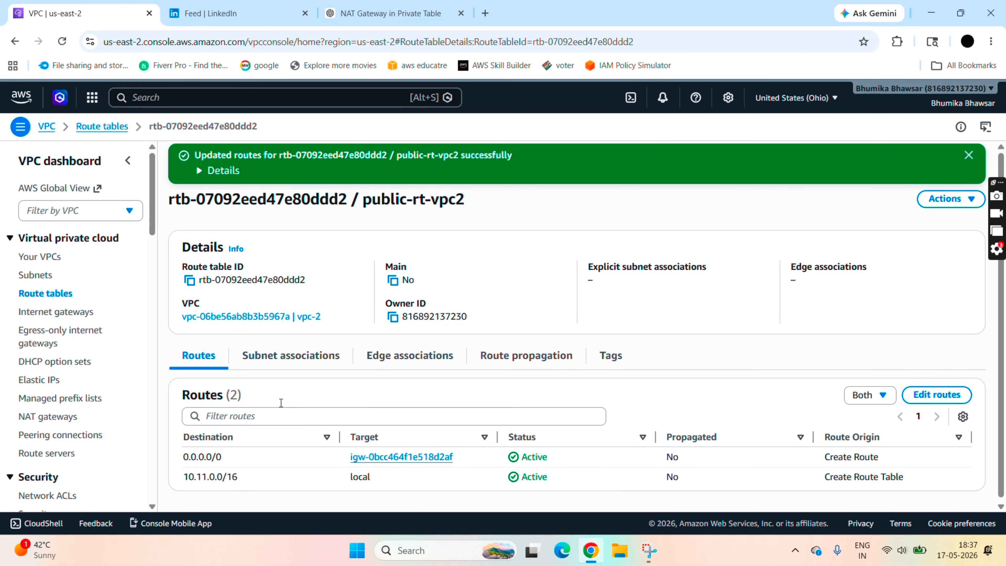
- Add a route for 0.0.0.0/0 to the private-rt-vpc2 route table, targeting the NAT gateway nat-1881d73e6321ed3e0, and save the changes
click(95, 127)
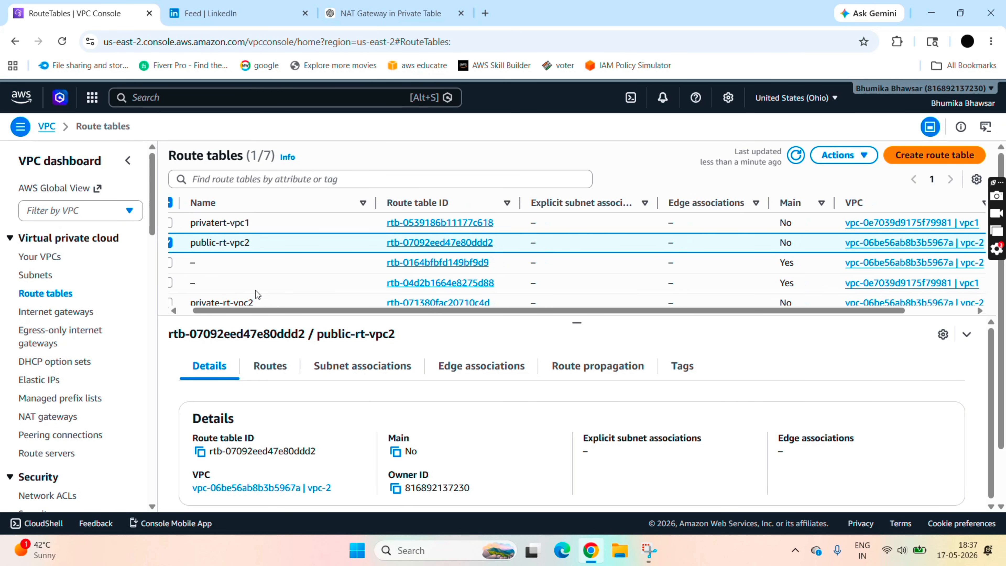
click(404, 303)
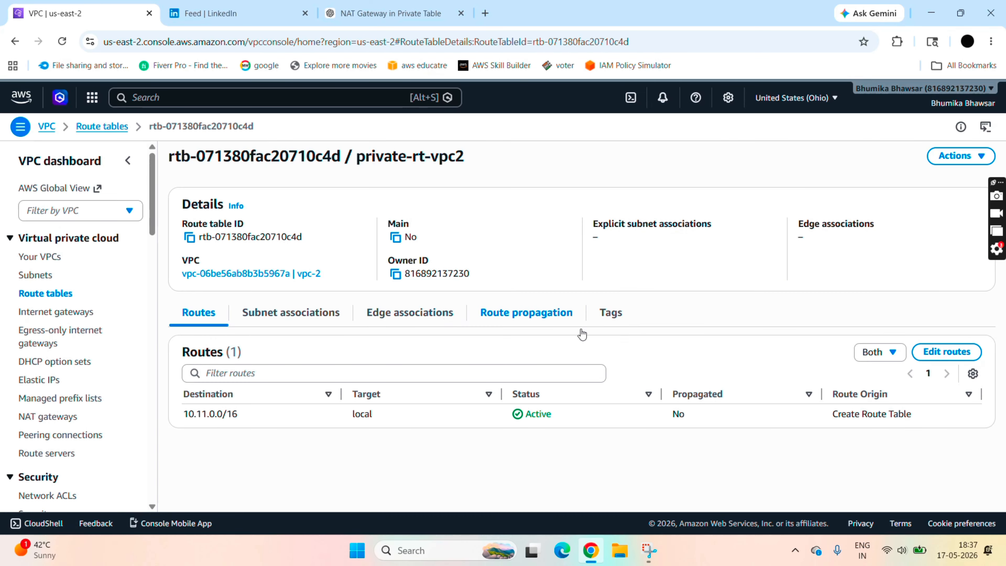
click(945, 350)
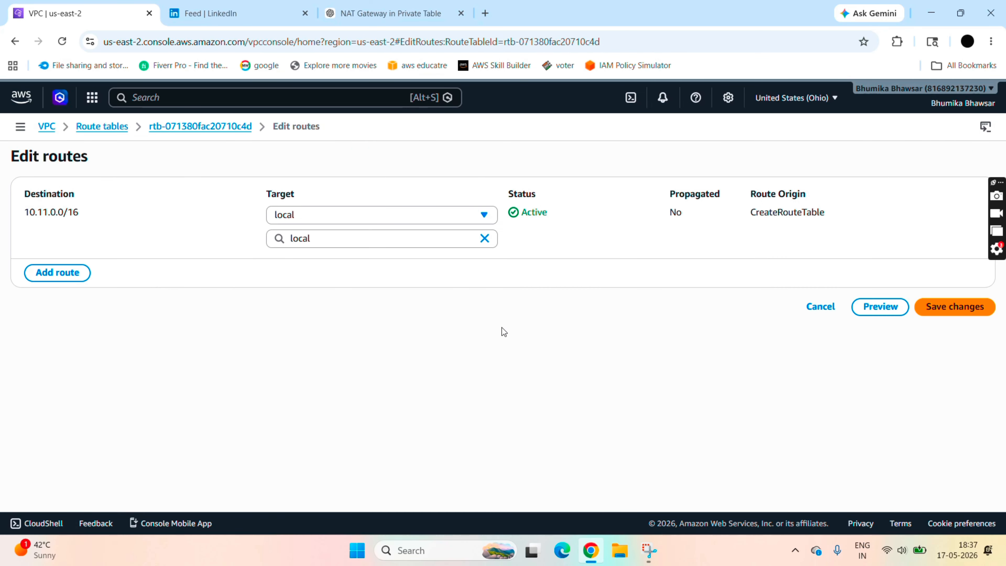
click(60, 273)
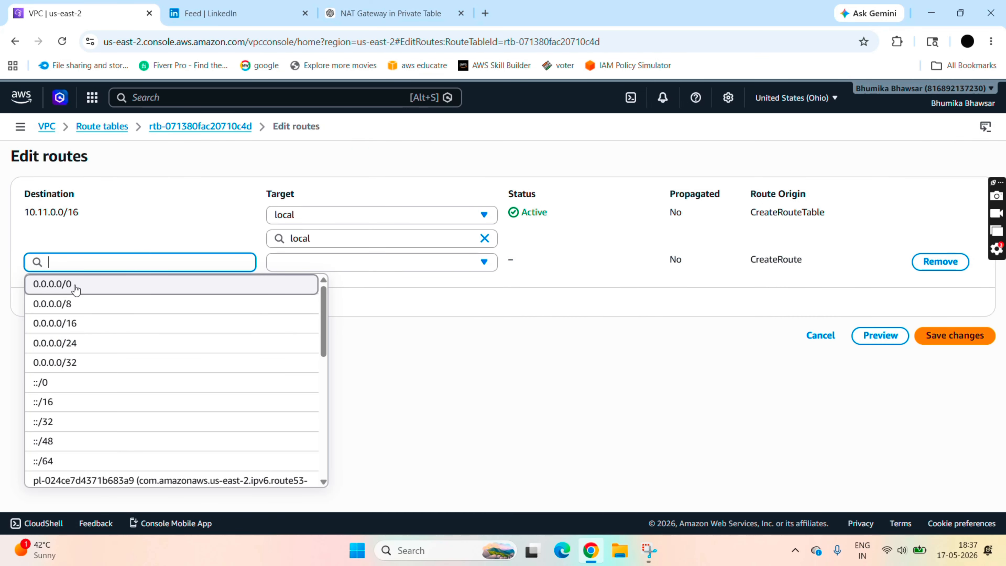
click(75, 289)
click(322, 262)
click(339, 404)
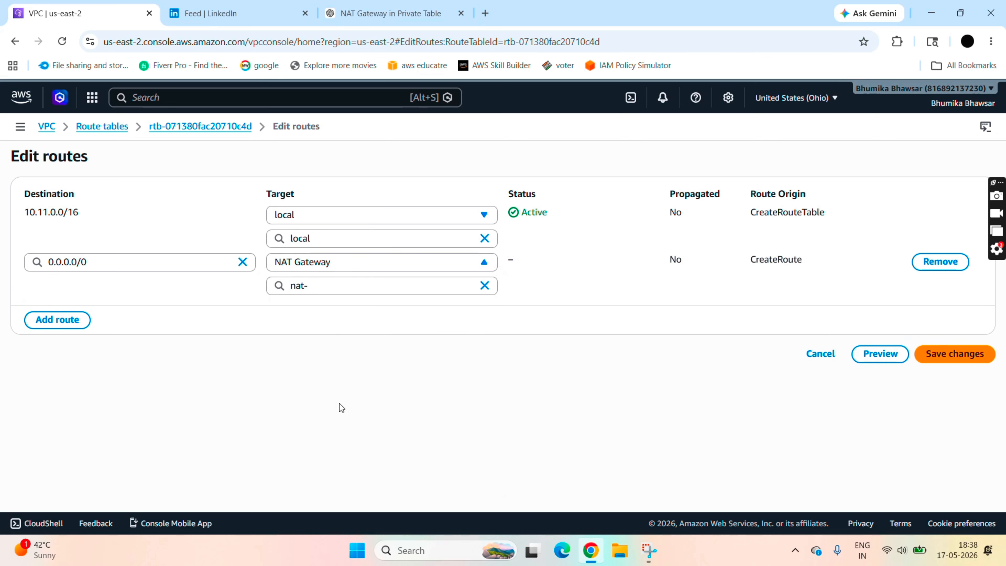
click(348, 288)
click(360, 329)
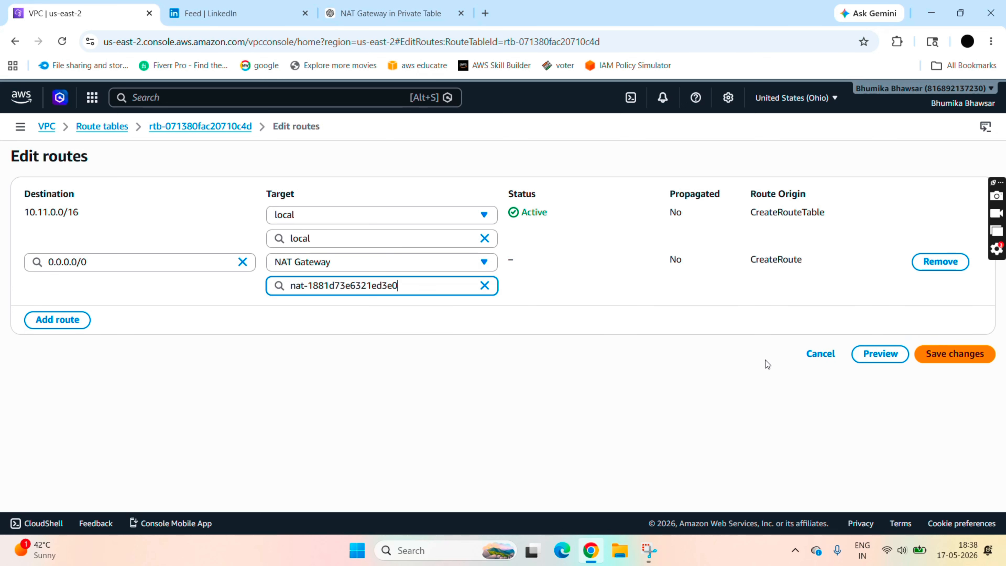
click(961, 354)
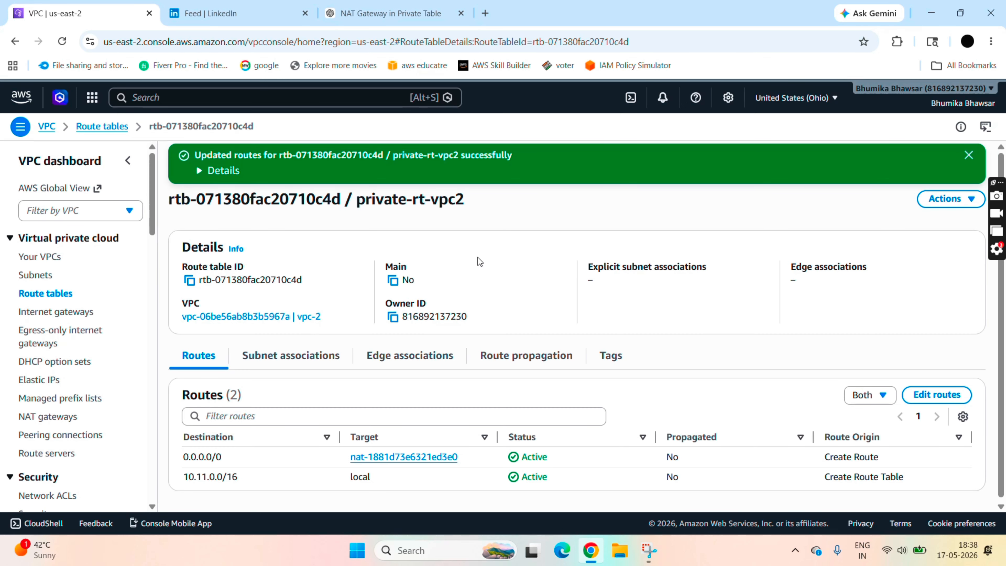
- Examine the allocated Elastic IP addresses and their details across the table's columns
click(47, 380)
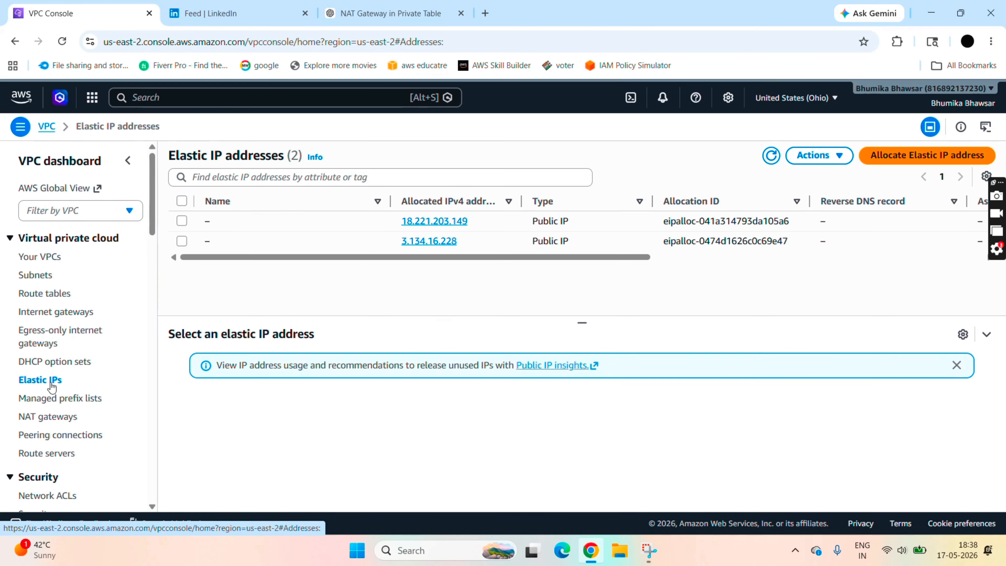
drag(456, 257, 563, 270)
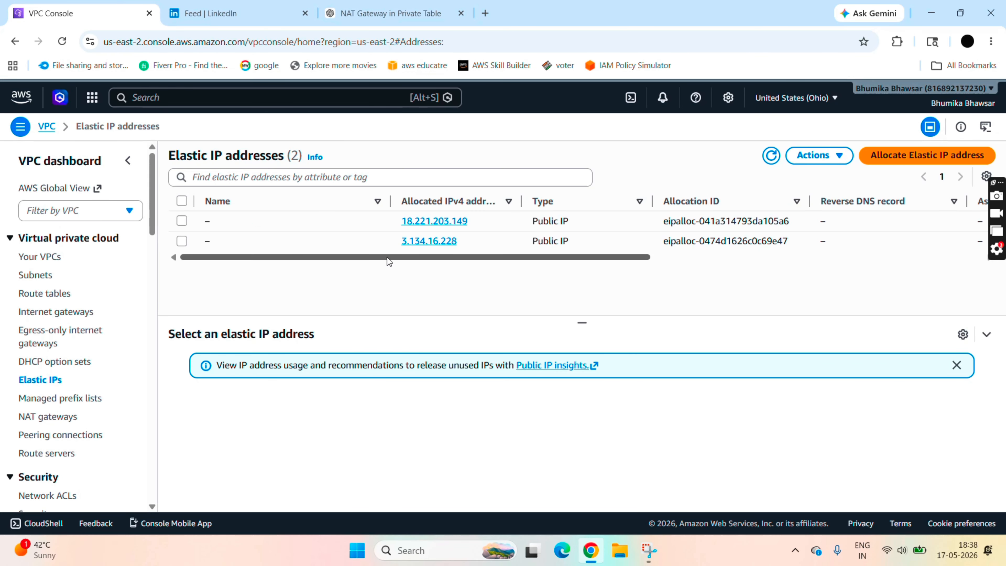
drag(388, 258, 91, 253)
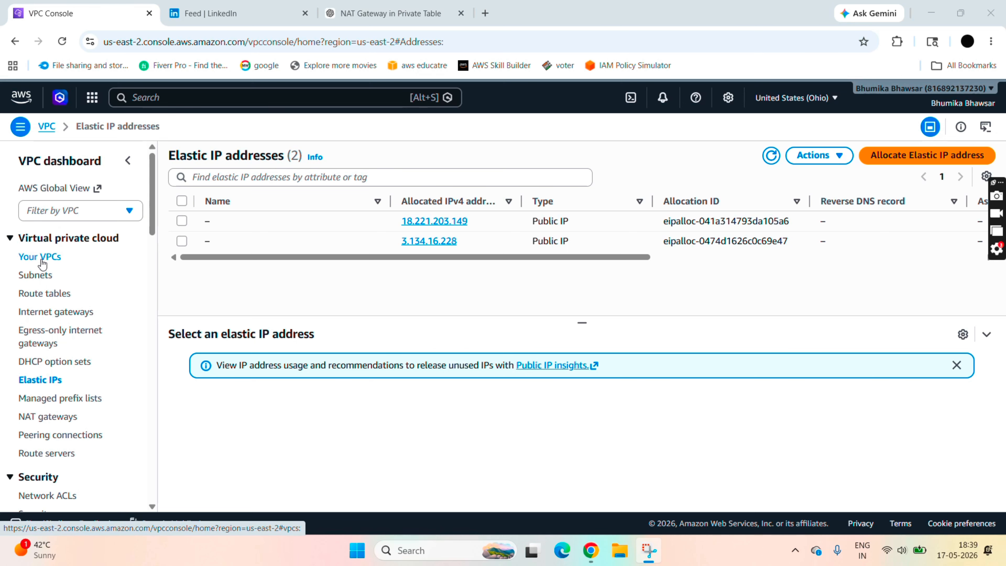
- Start a console-wide search
click(183, 98)
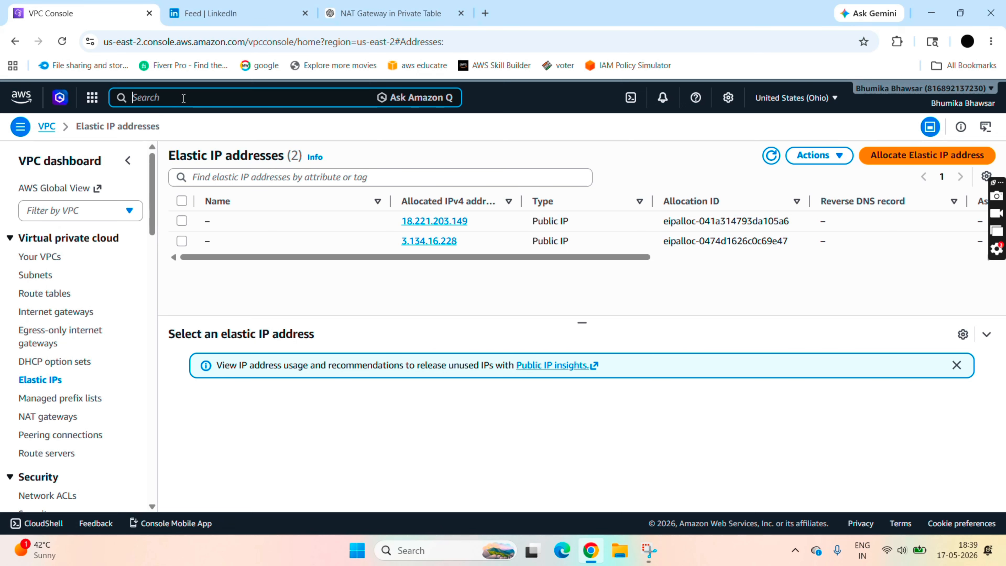